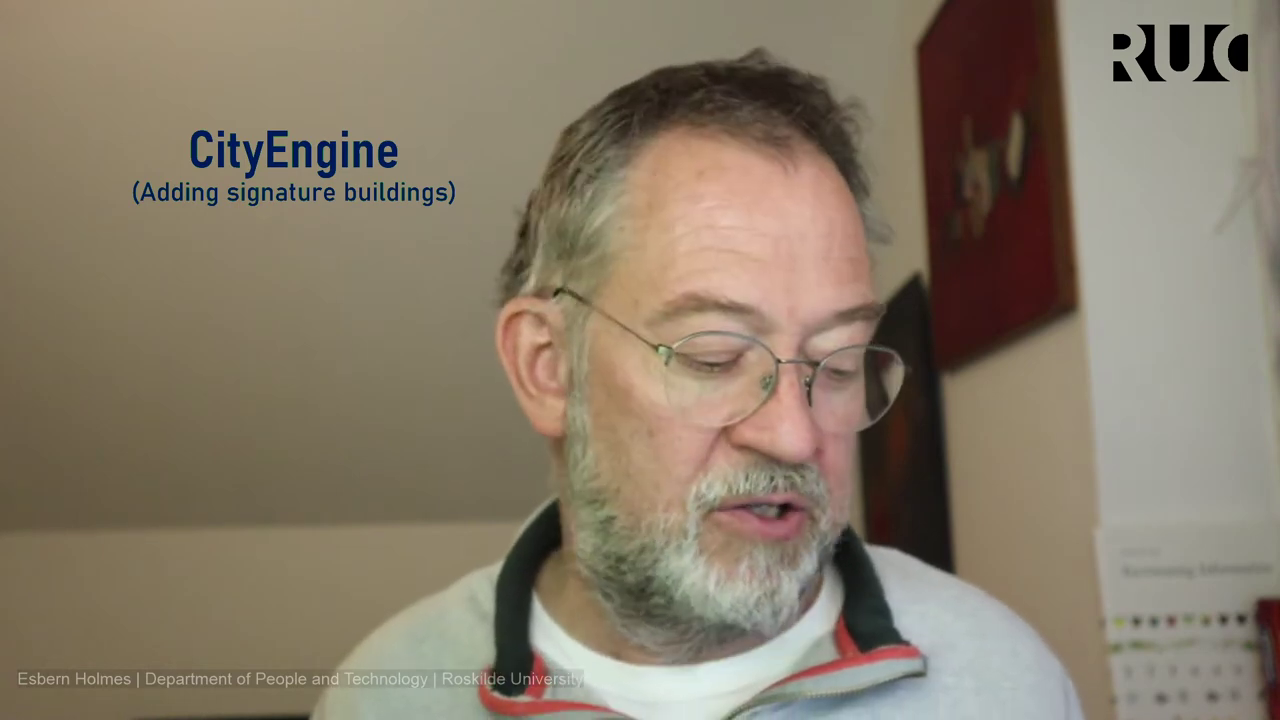
# Step: Switch to CityEngine to view the two-level generic building on the Søpavillonen footprint
pyautogui.hotkey('alt', 'Tab')
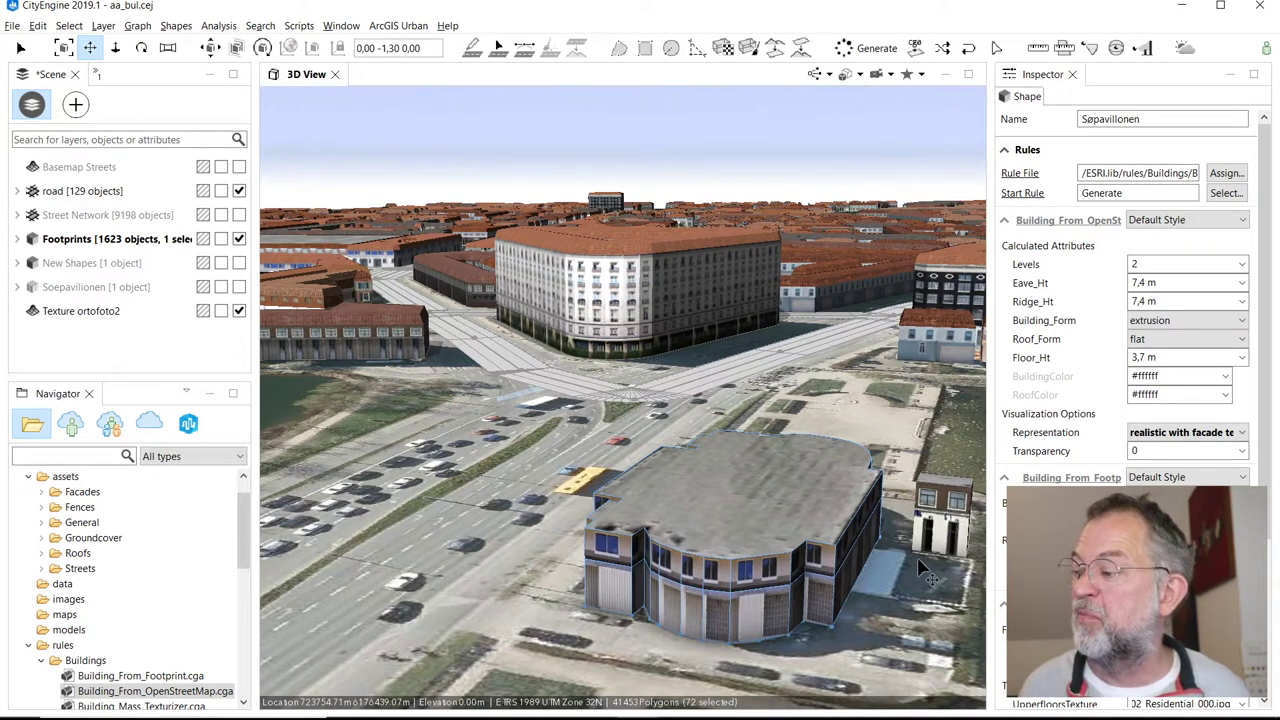
# Step: Add the small neighbouring house to the selection and clear both shapes' rule file and start rule
pyautogui.keyDown('shift'); pyautogui.click(953, 501); pyautogui.keyUp('shift')
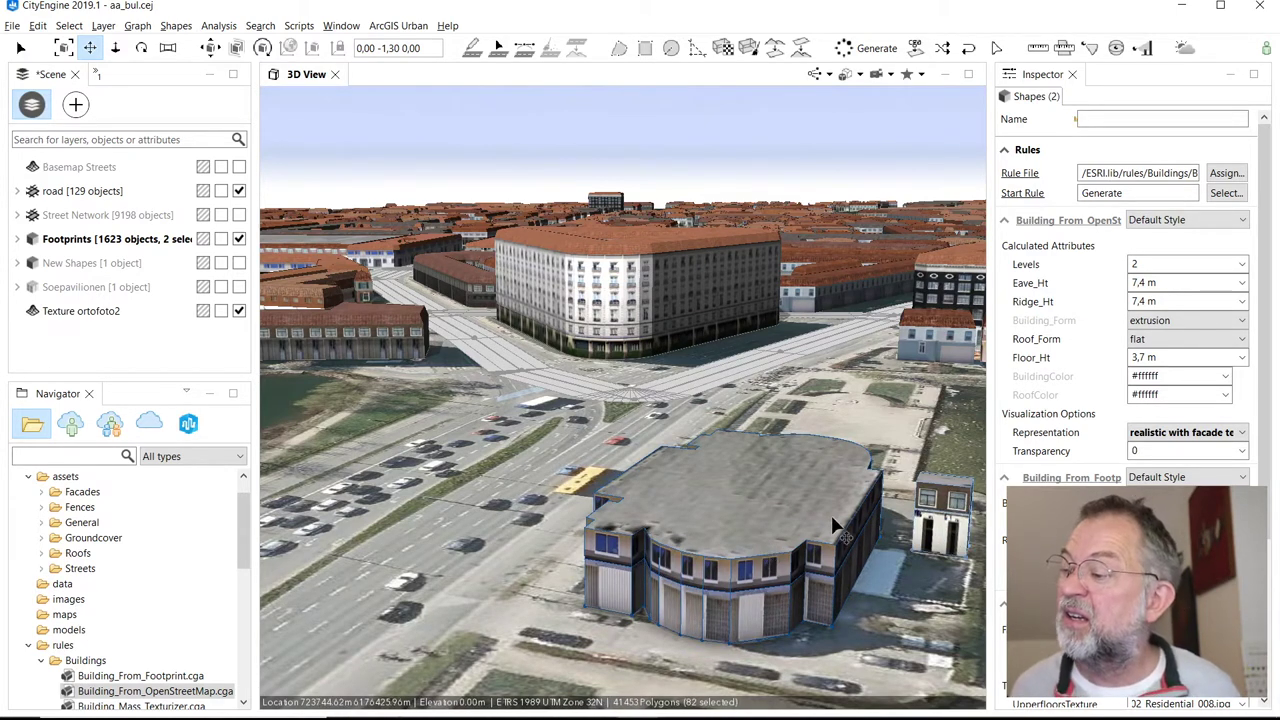
pyautogui.tripleClick(1166, 172)
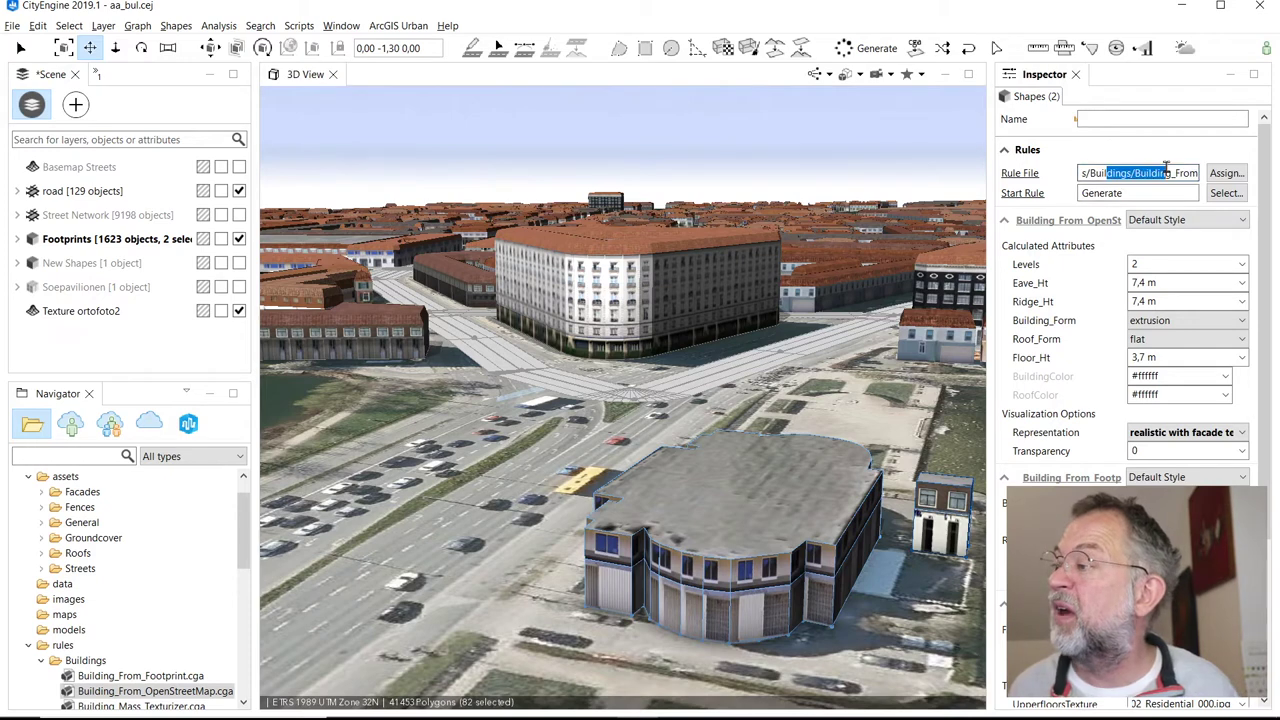
pyautogui.press('Delete')
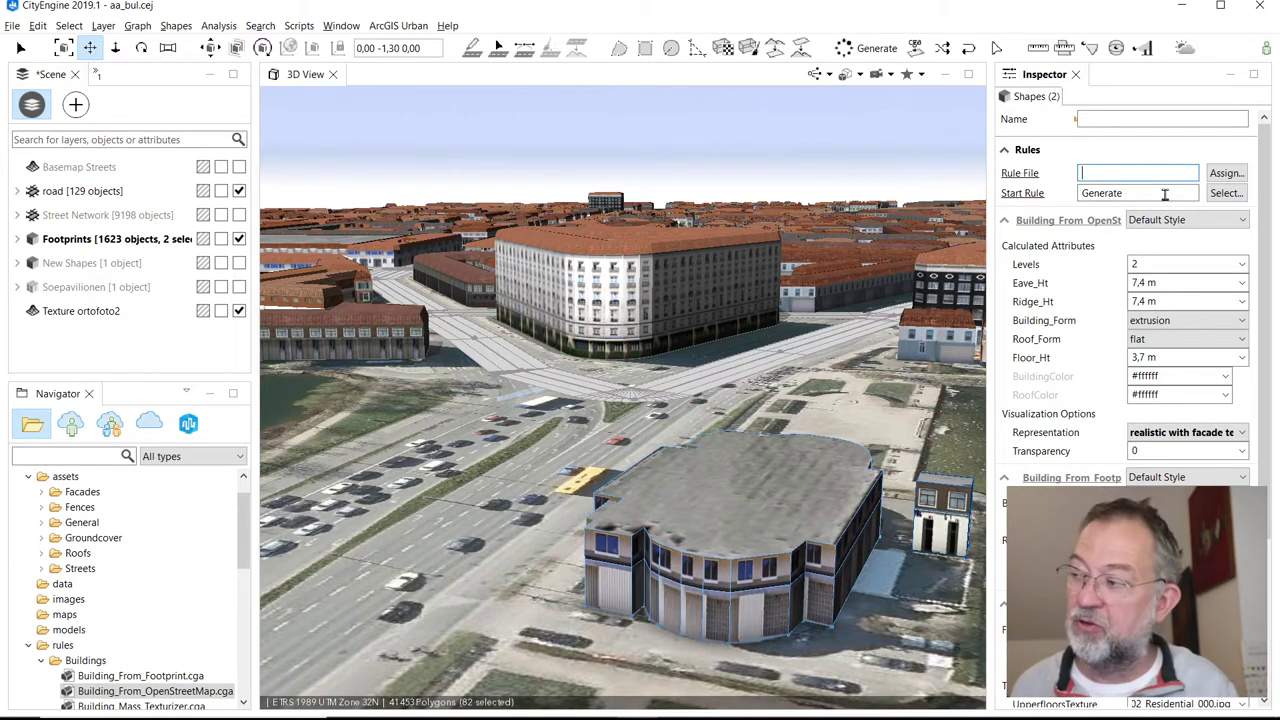
pyautogui.doubleClick(1159, 193)
pyautogui.press('Delete')
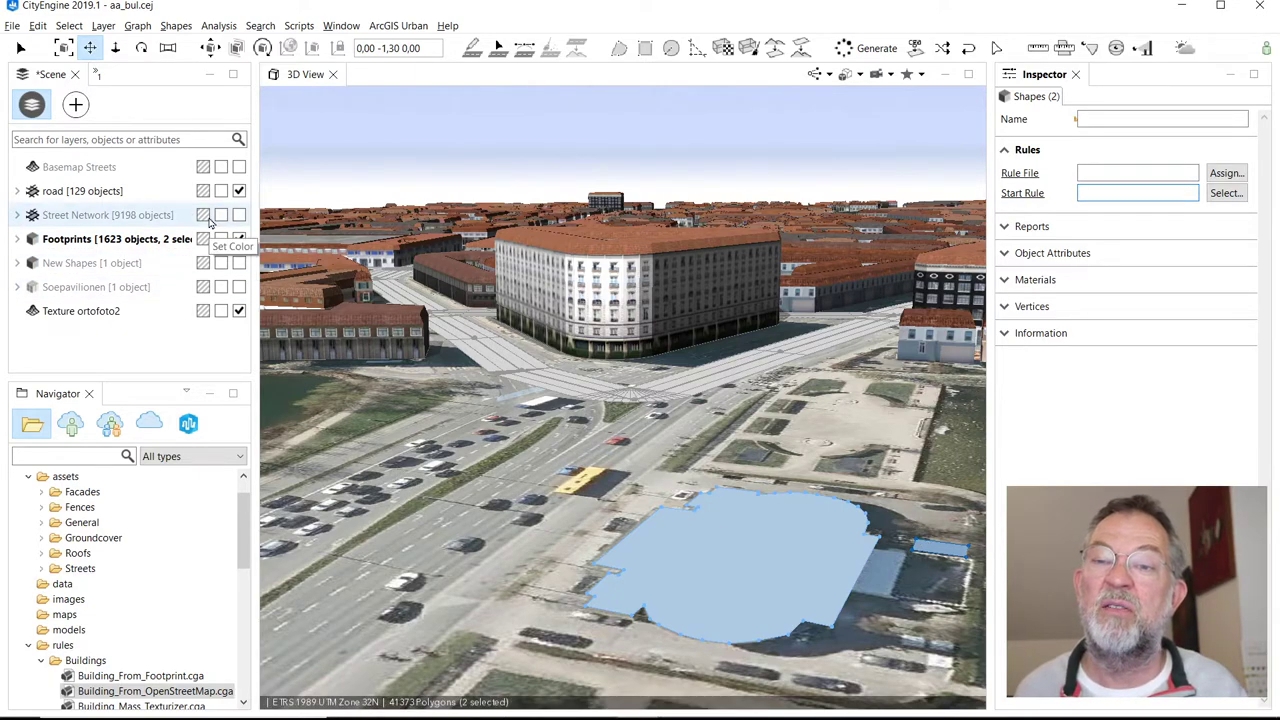
pyautogui.click(238, 240)
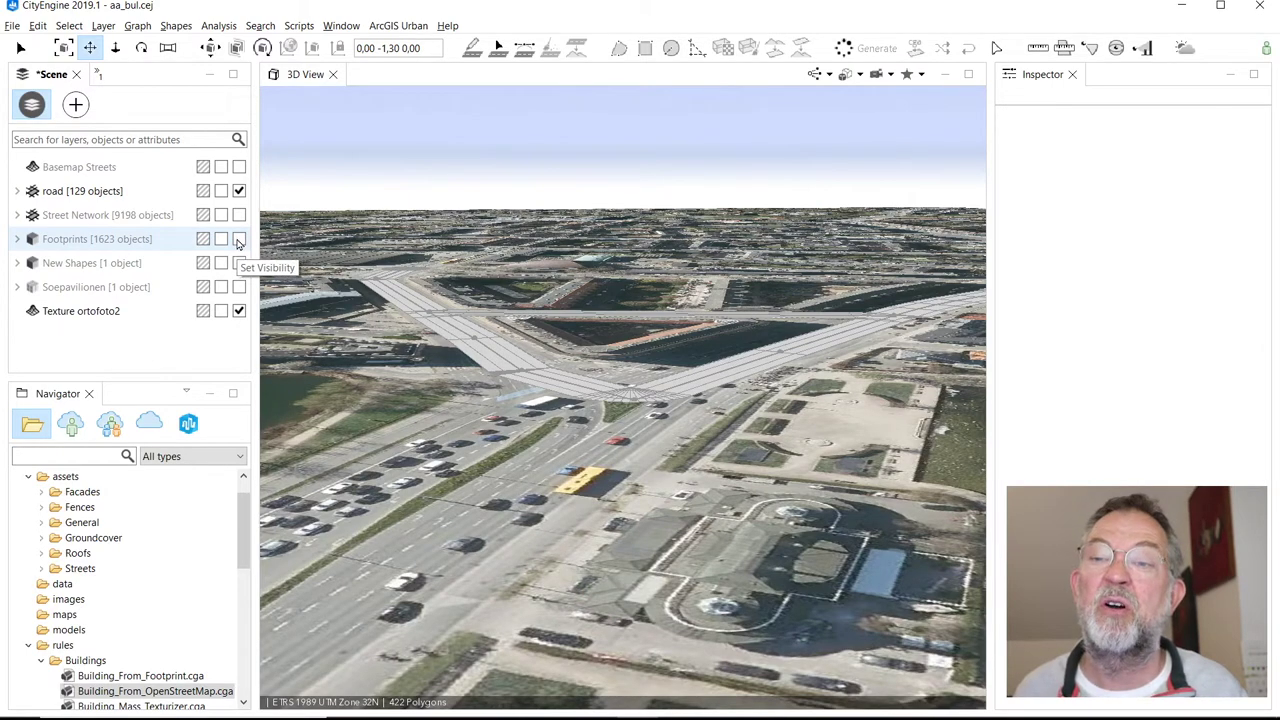
pyautogui.click(238, 240)
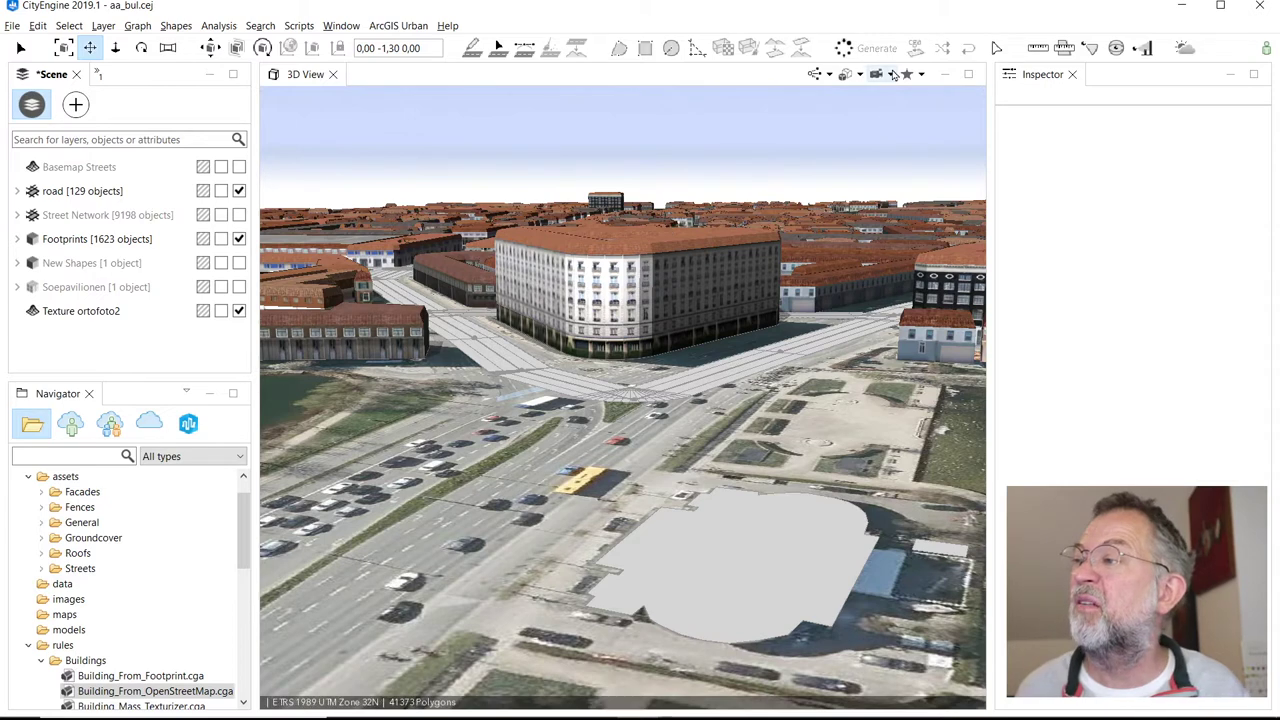
pyautogui.click(860, 76)
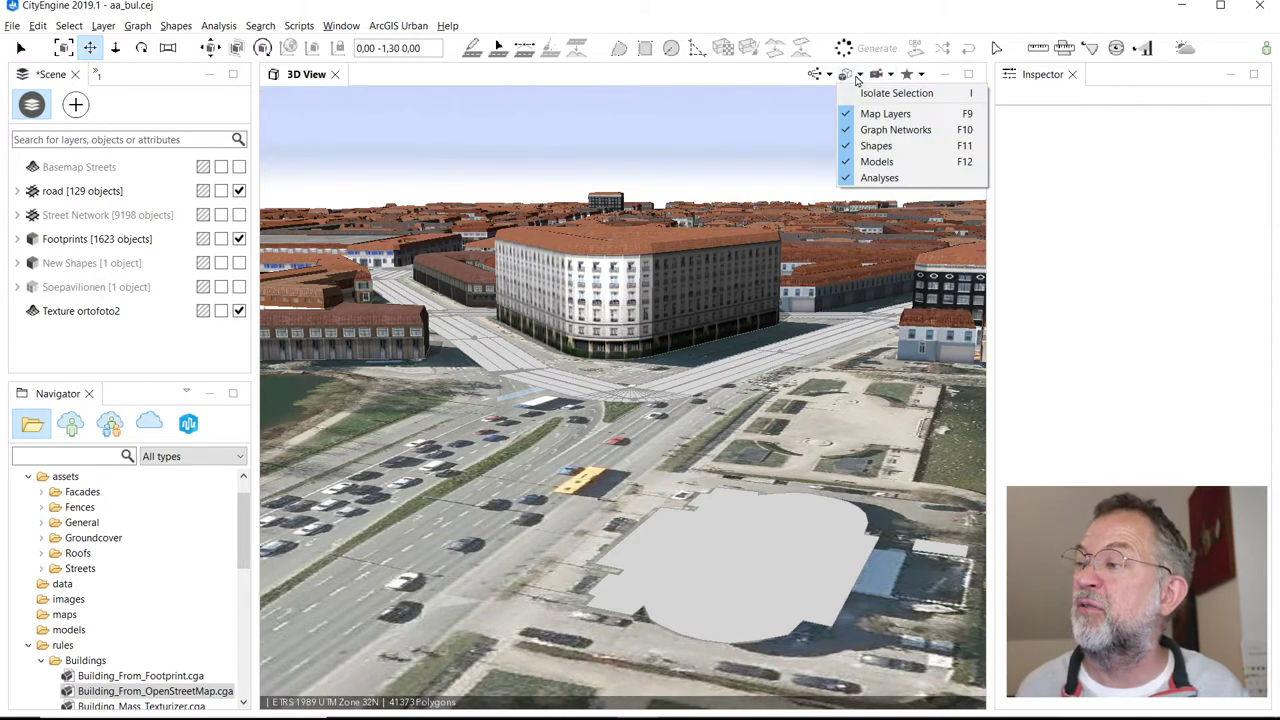
pyautogui.click(870, 146)
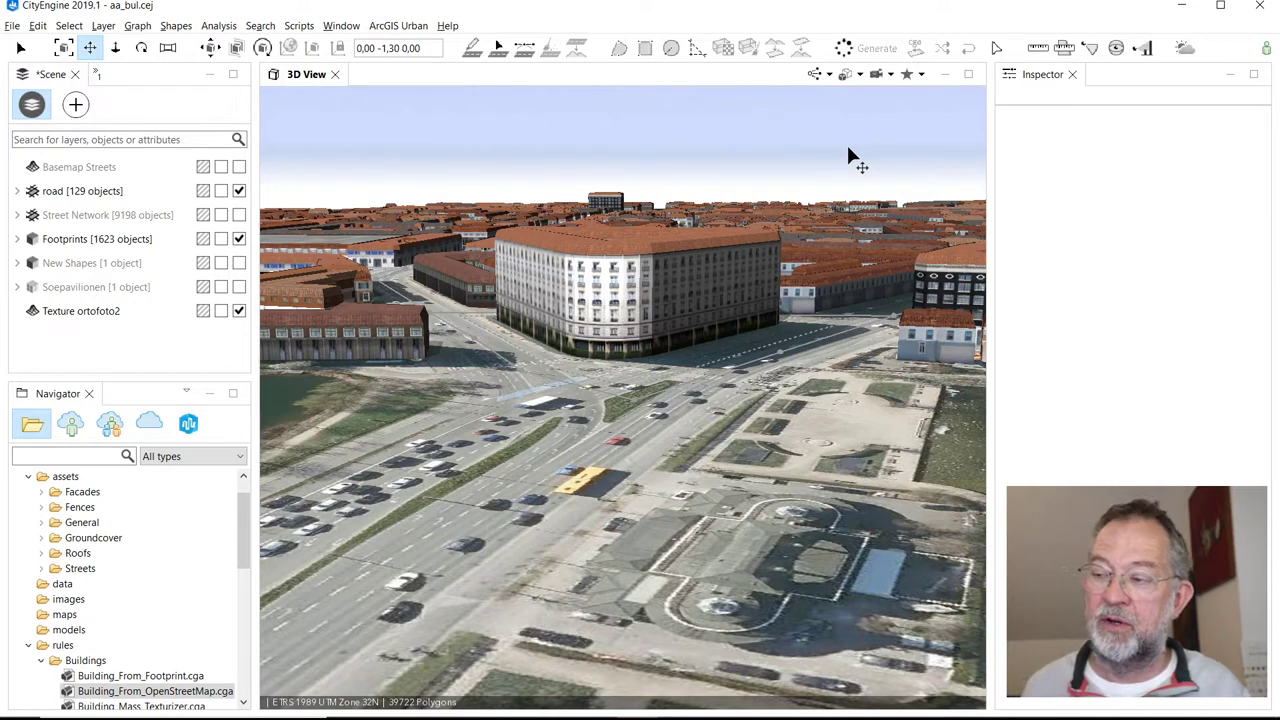
pyautogui.click(855, 78)
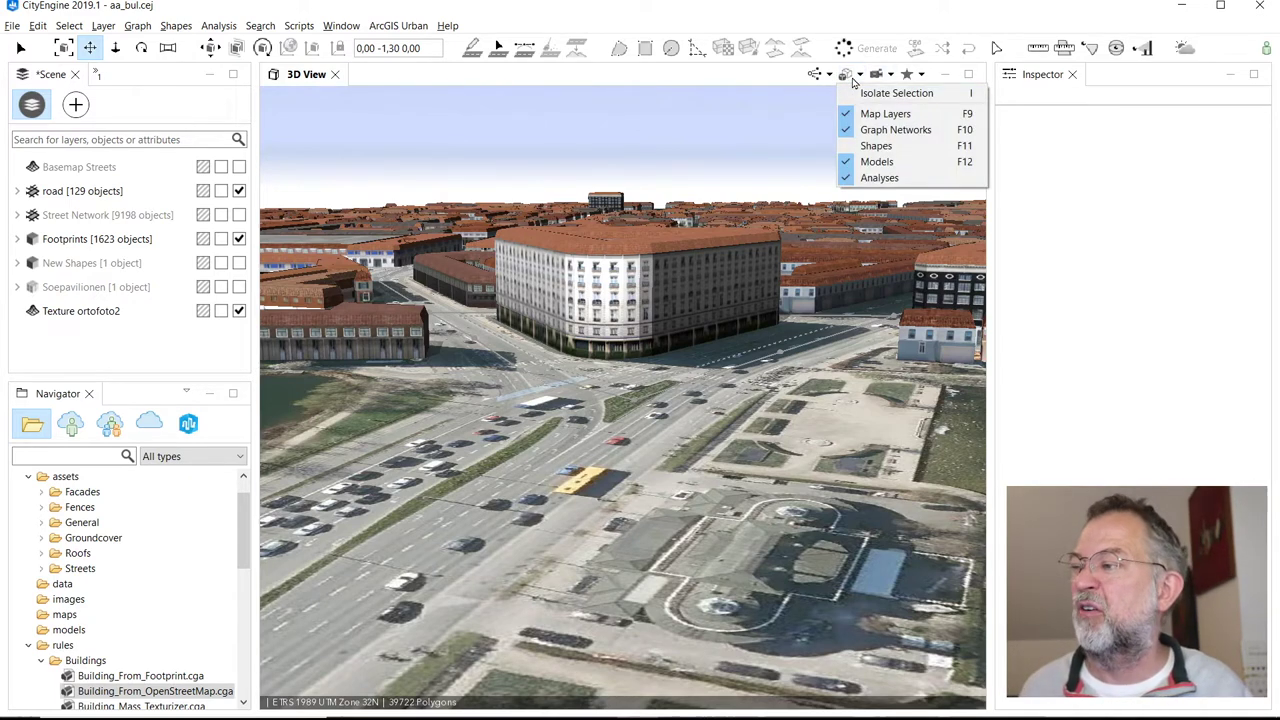
pyautogui.click(855, 146)
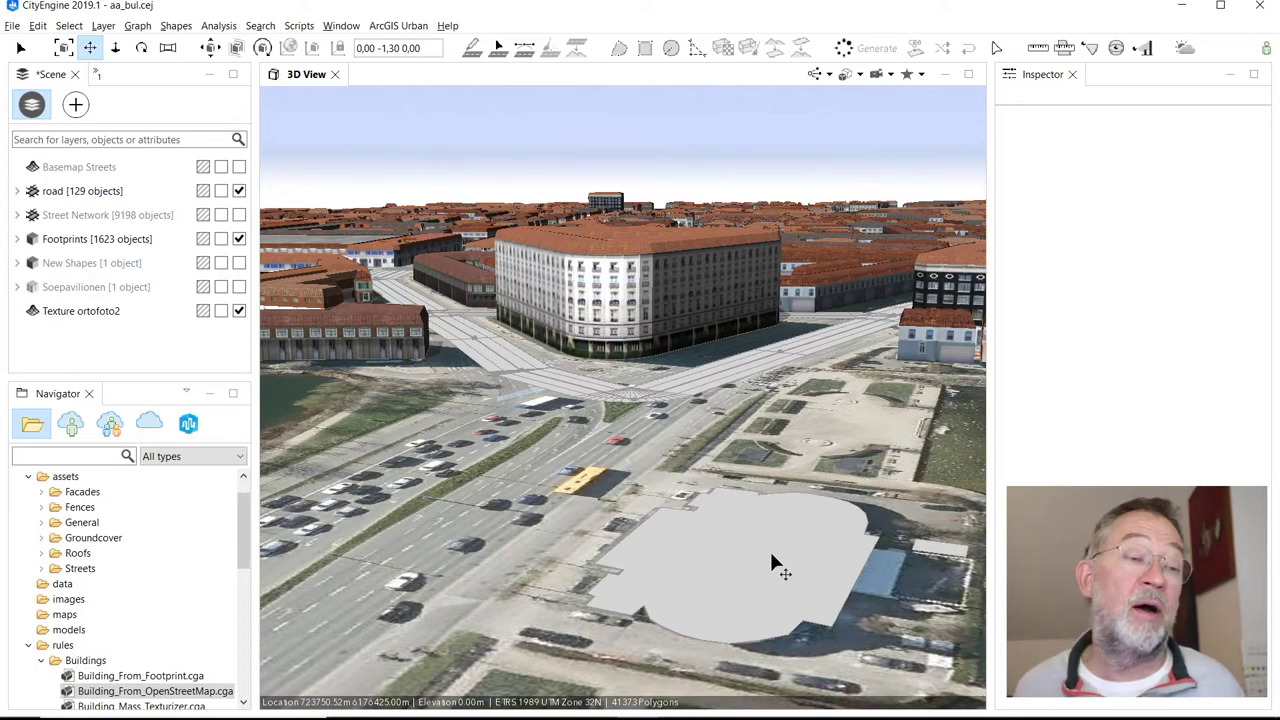
pyautogui.hotkey('alt', 'Tab')
pyautogui.hotkey('alt', 'Tab')
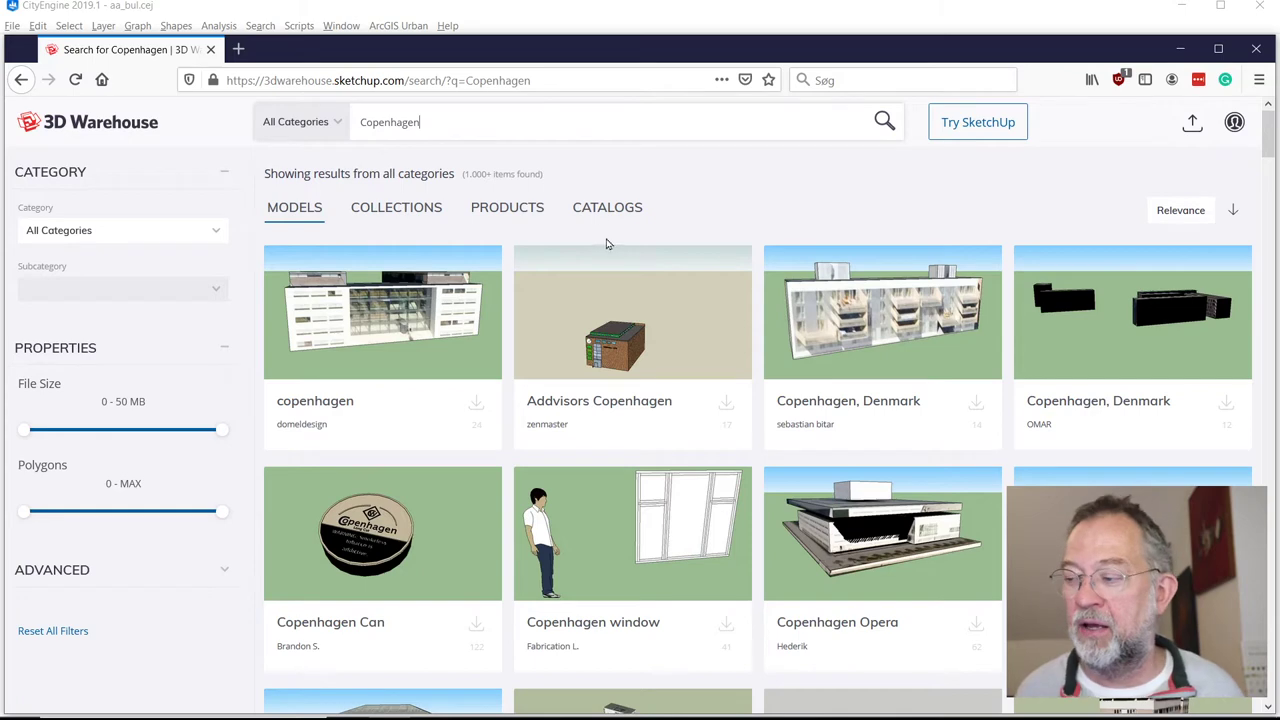
# Step: Scroll the 3D Warehouse Copenhagen results down to the Soepavilionen card with 120 downloads
pyautogui.scroll(-4, 597, 242)
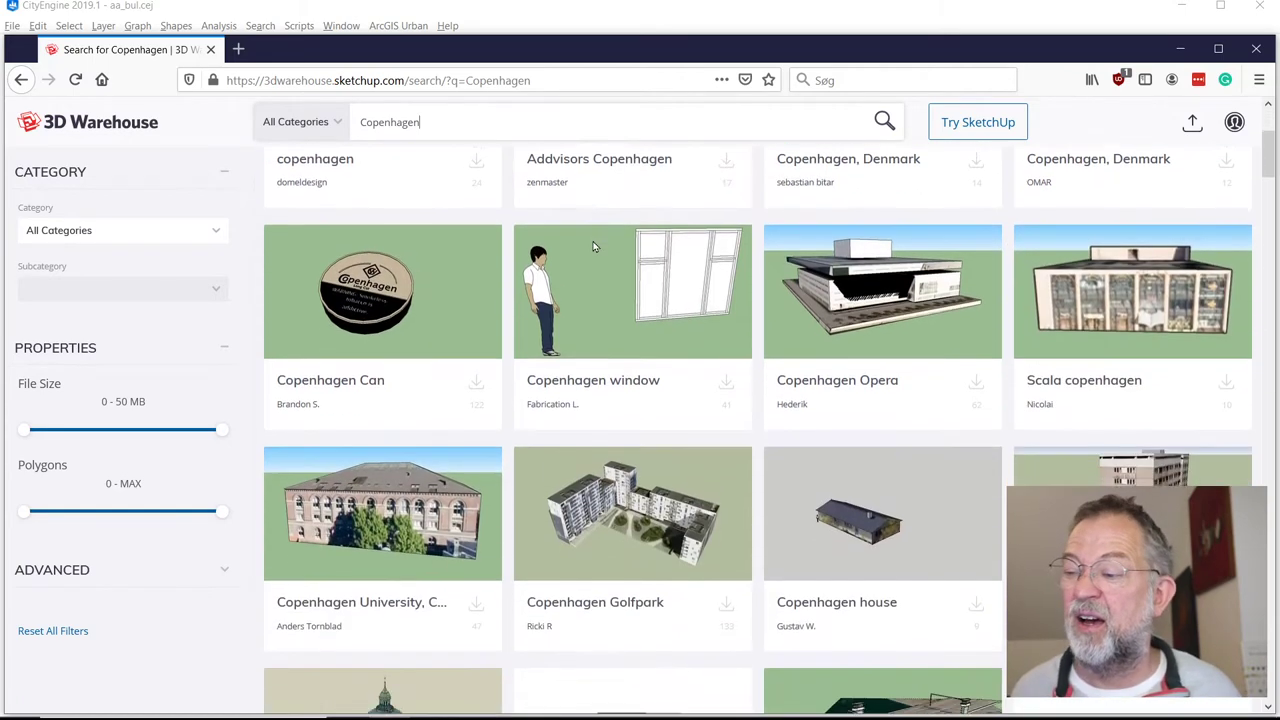
pyautogui.scroll(-1, 593, 246)
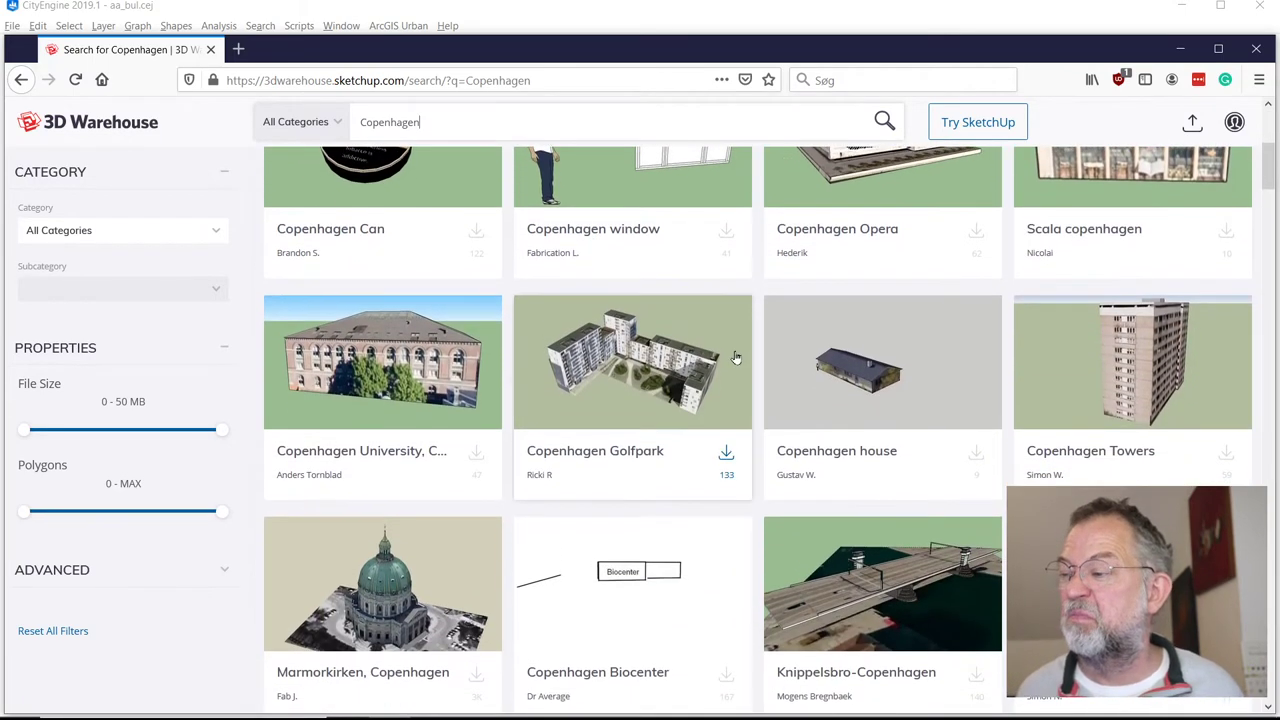
pyautogui.scroll(-2, 731, 365)
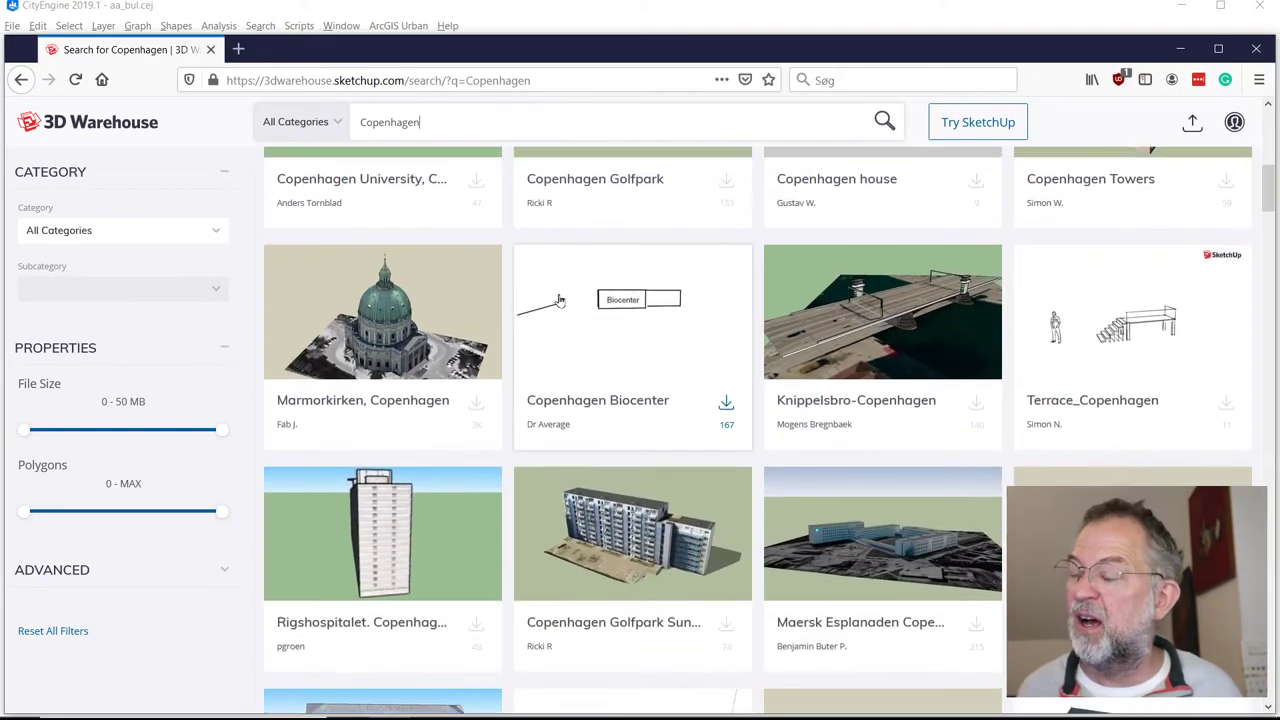
pyautogui.scroll(-1, 405, 305)
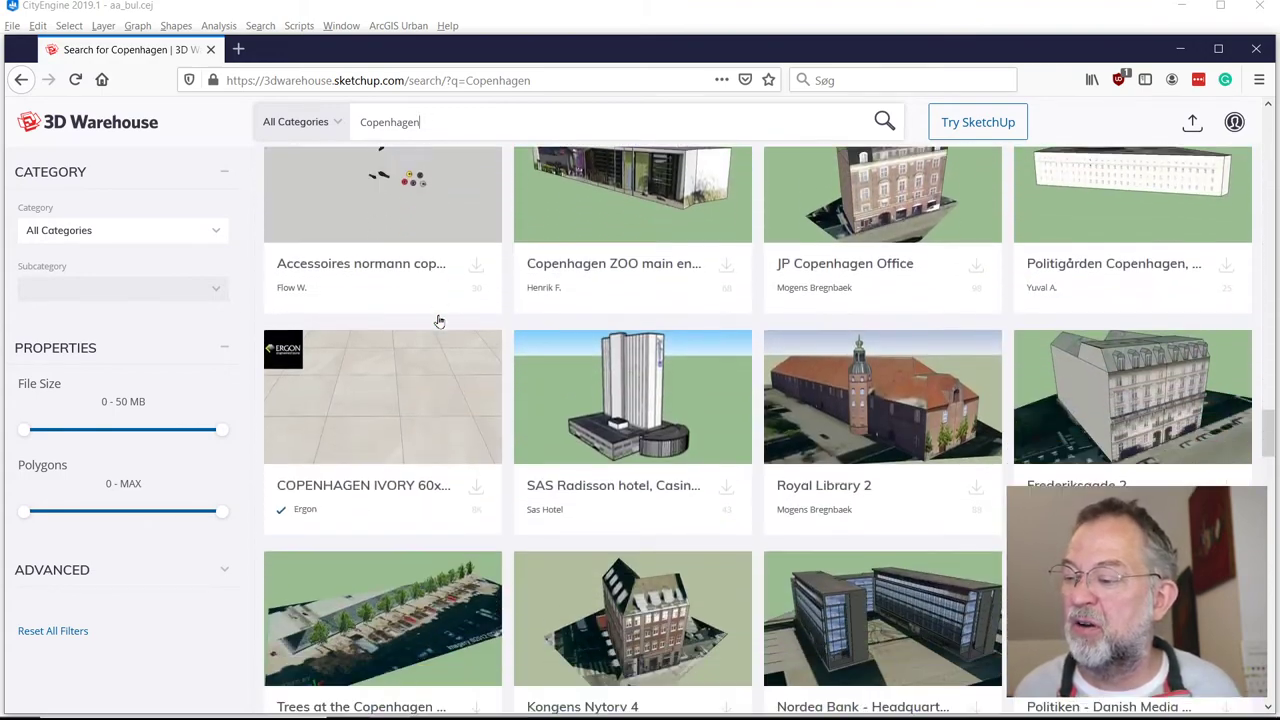
pyautogui.scroll(-3, 438, 321)
pyautogui.scroll(-5, 438, 321)
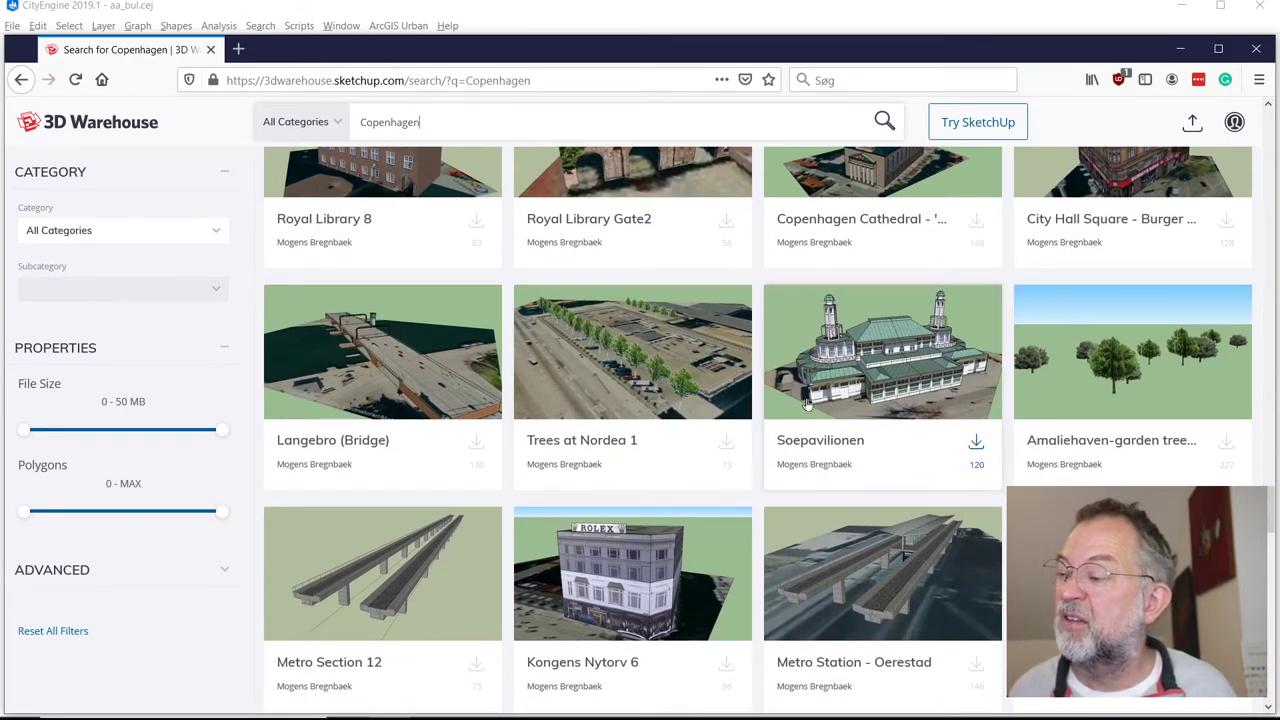
# Step: Download Soepavilionen as a Google Earth KMZ, choosing to save the 943 KB file
pyautogui.click(976, 444)
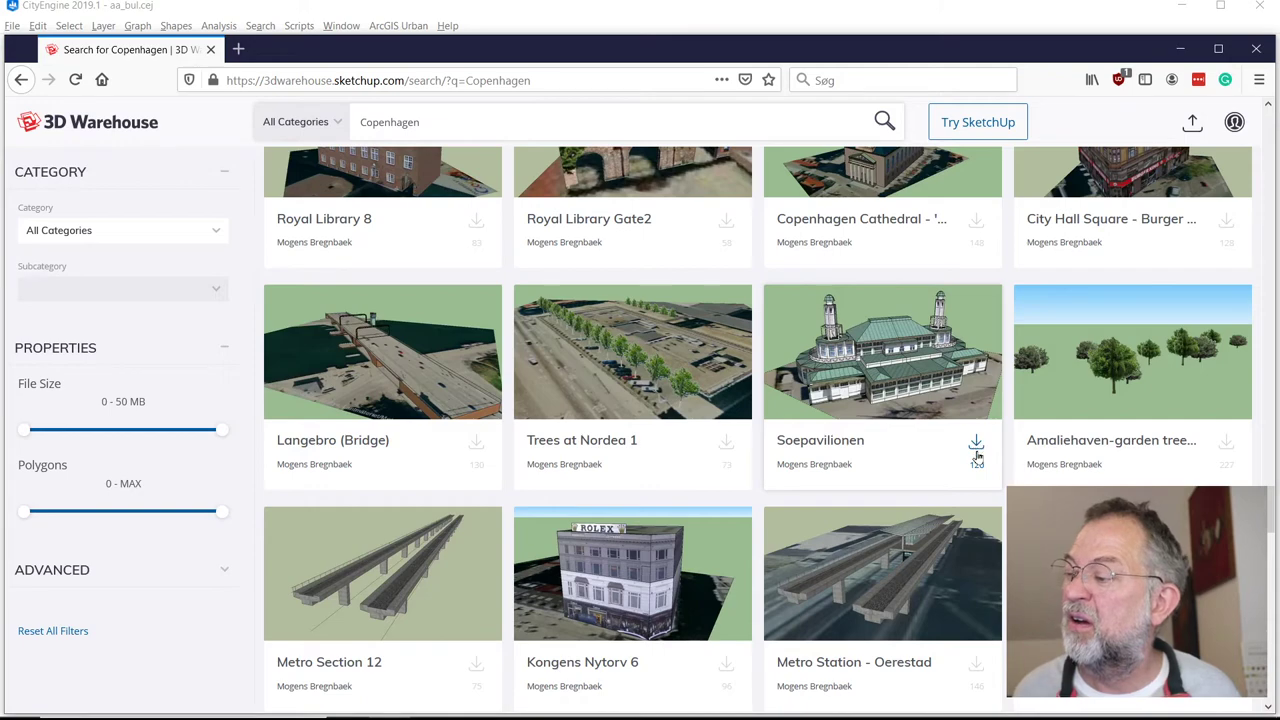
pyautogui.click(976, 445)
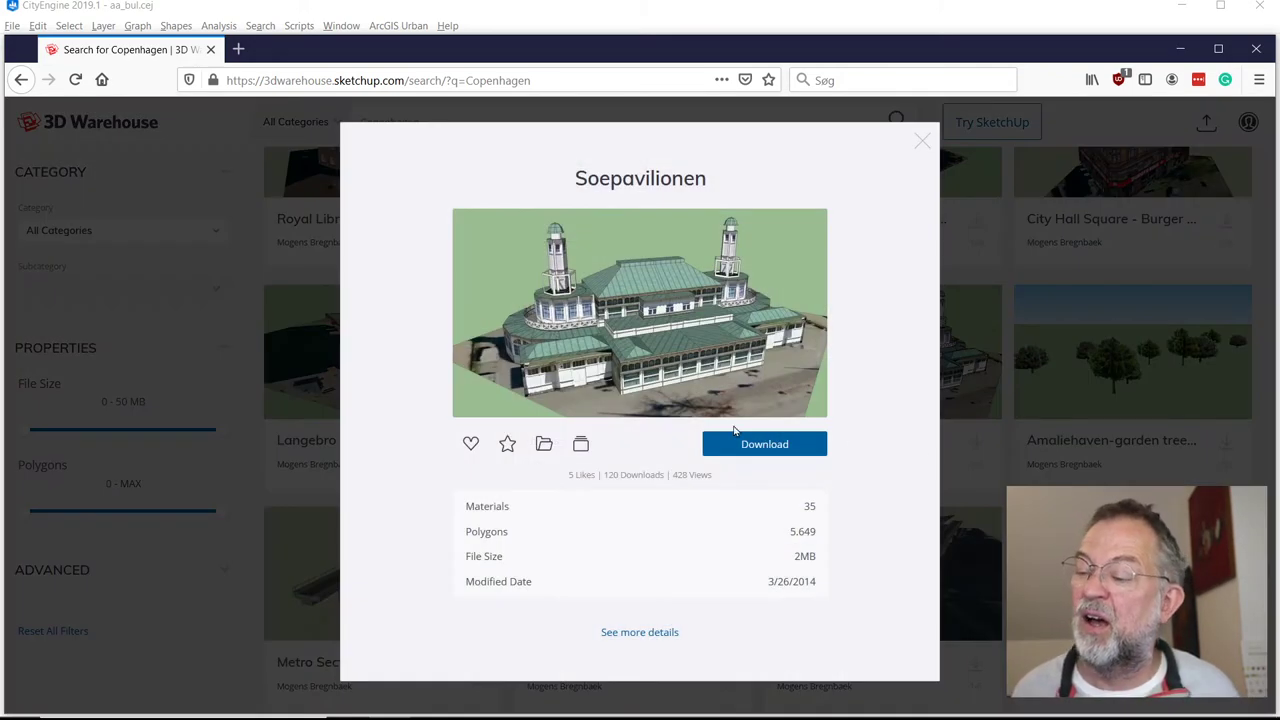
pyautogui.click(921, 141)
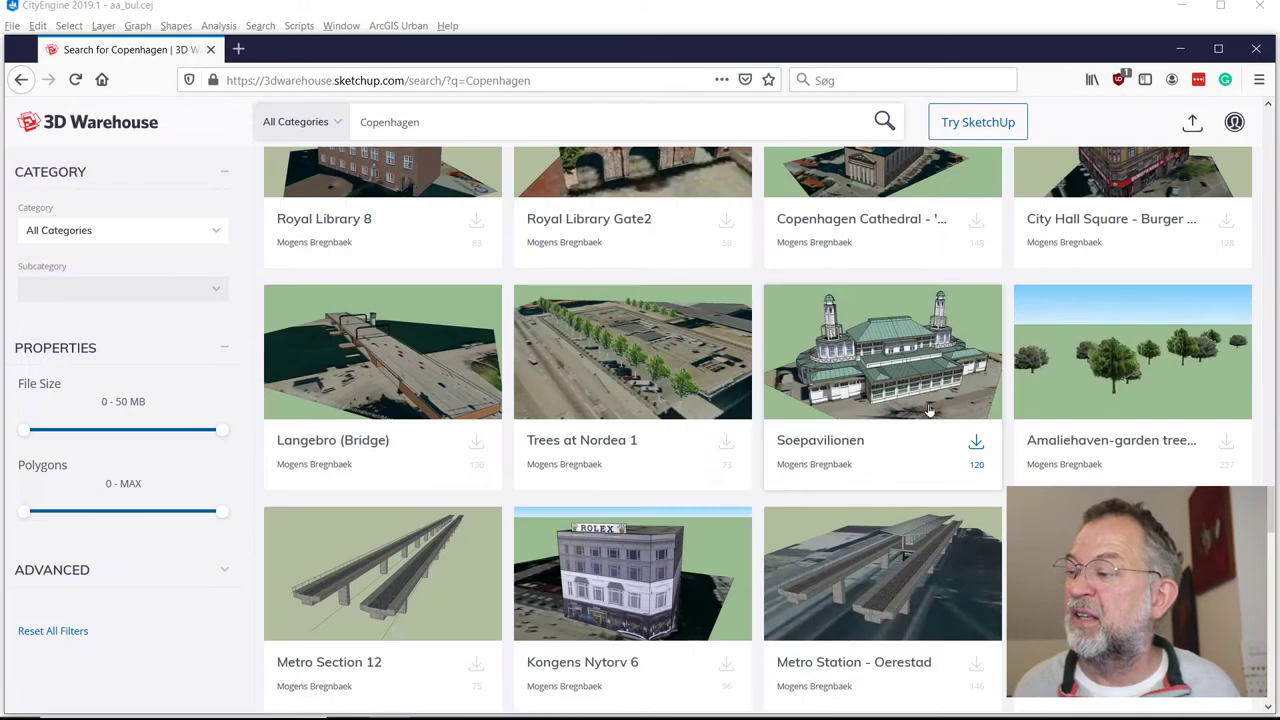
pyautogui.click(910, 392)
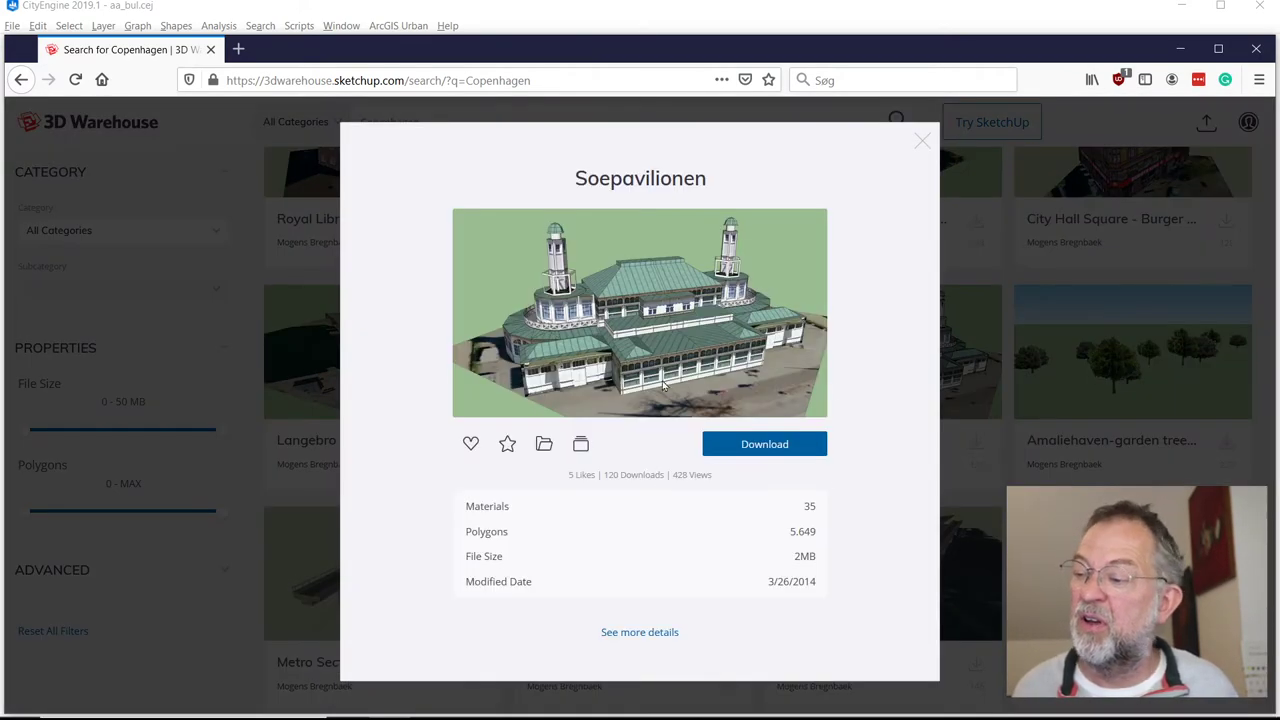
pyautogui.click(806, 446)
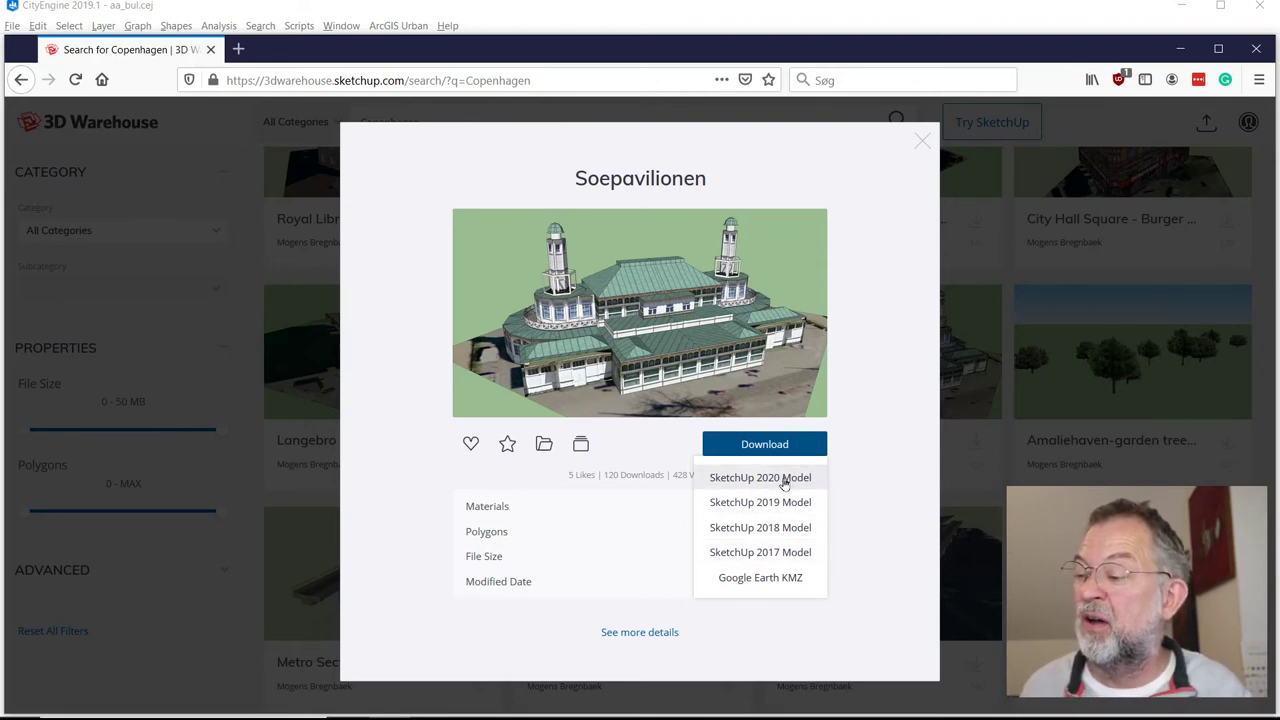
pyautogui.click(777, 582)
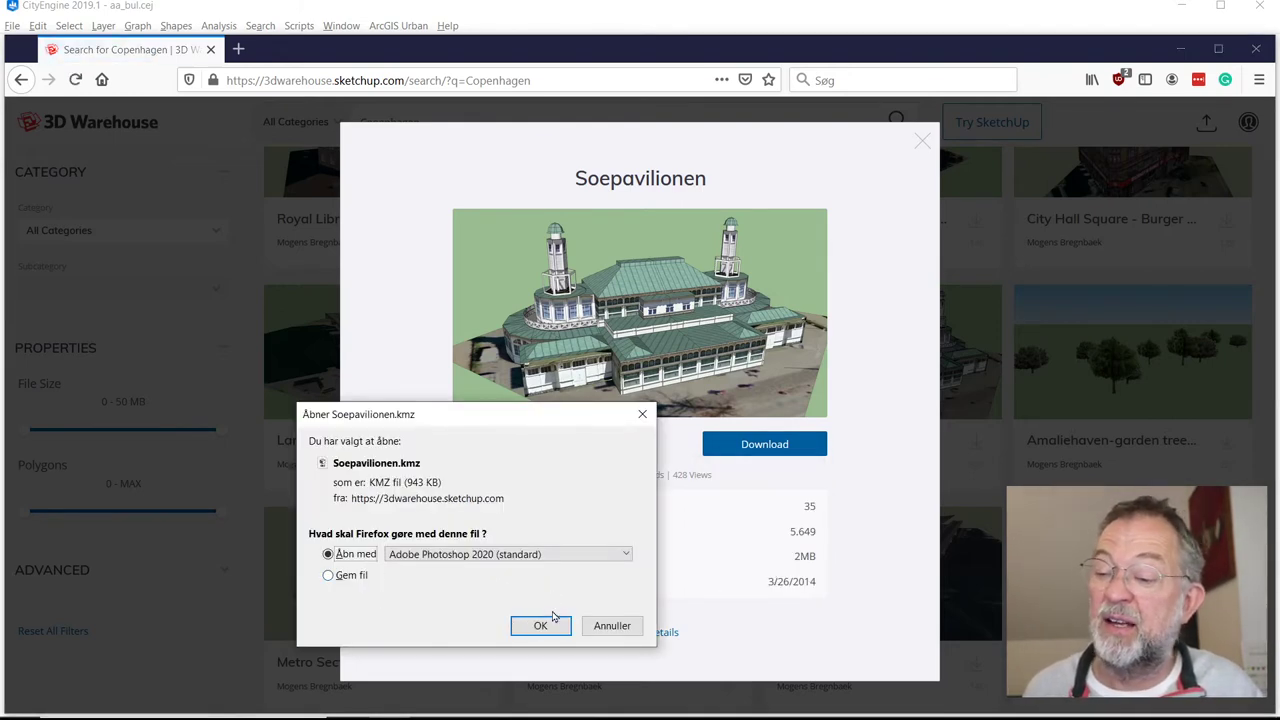
pyautogui.click(328, 575)
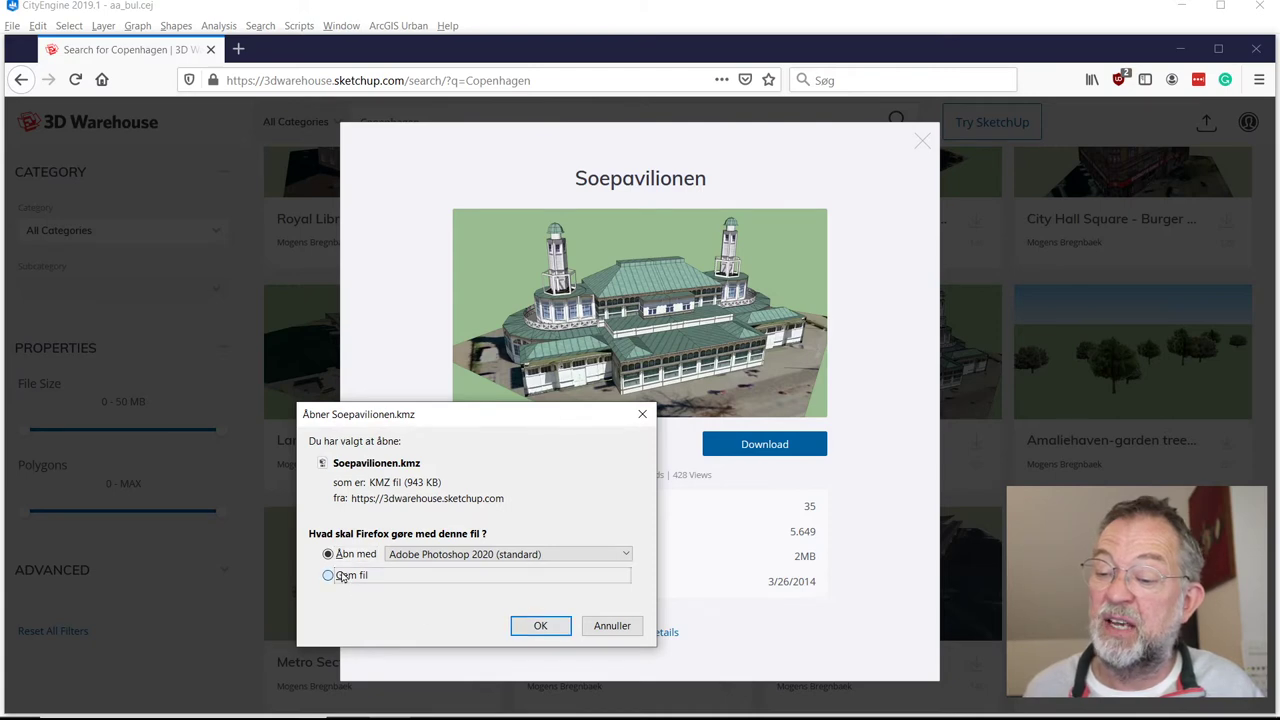
pyautogui.click(538, 627)
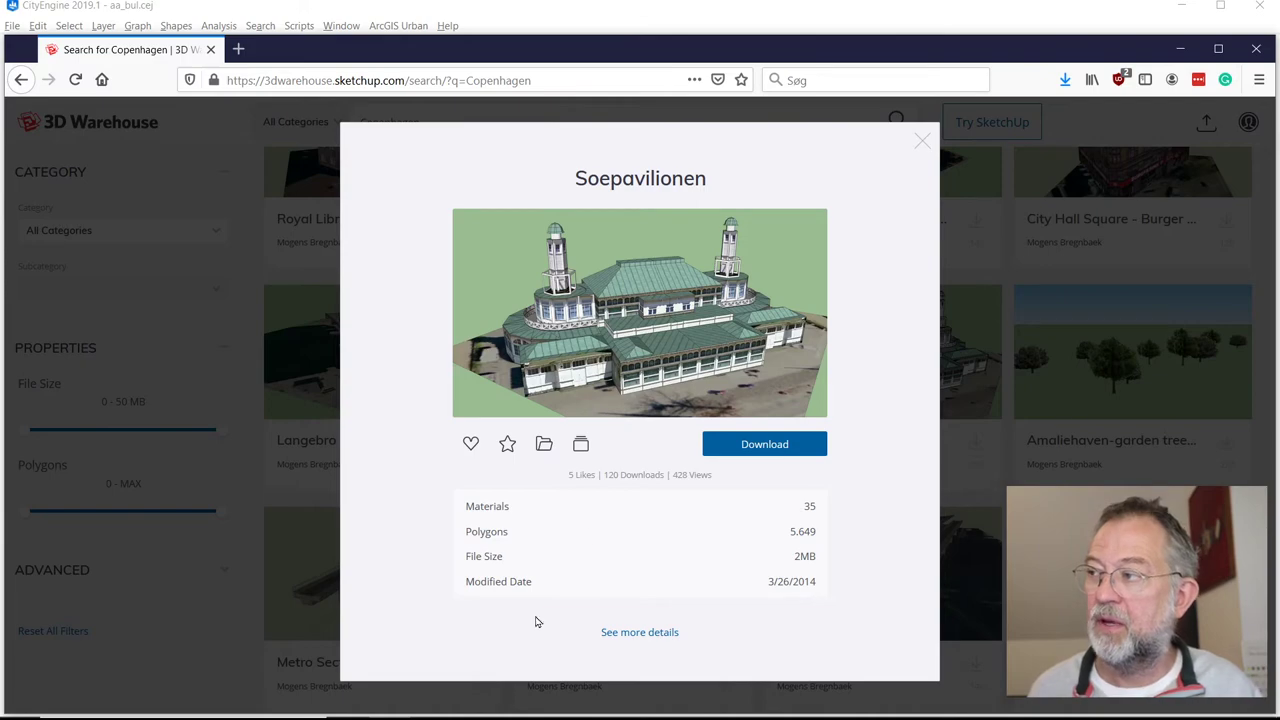
pyautogui.click(922, 142)
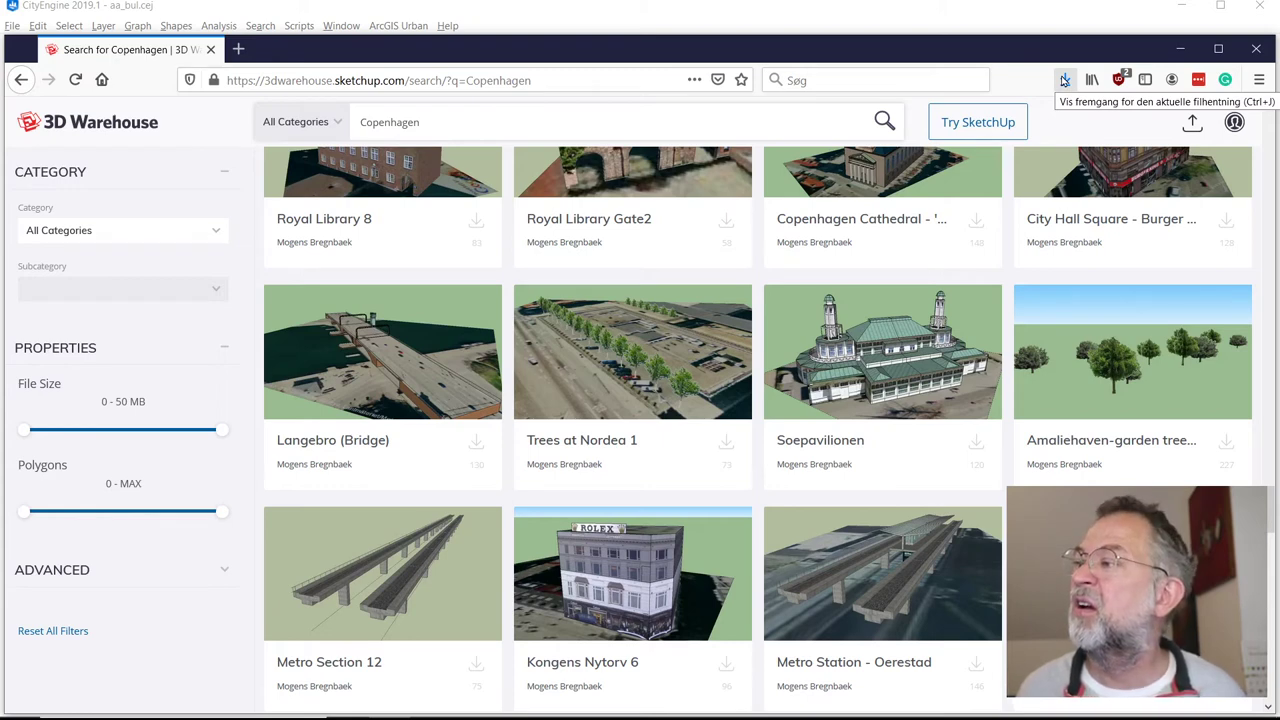
# Step: Reveal Soepavilionen(1).kmz in the Downloads folder from Firefox's downloads list, then return to CityEngine
pyautogui.click(1065, 80)
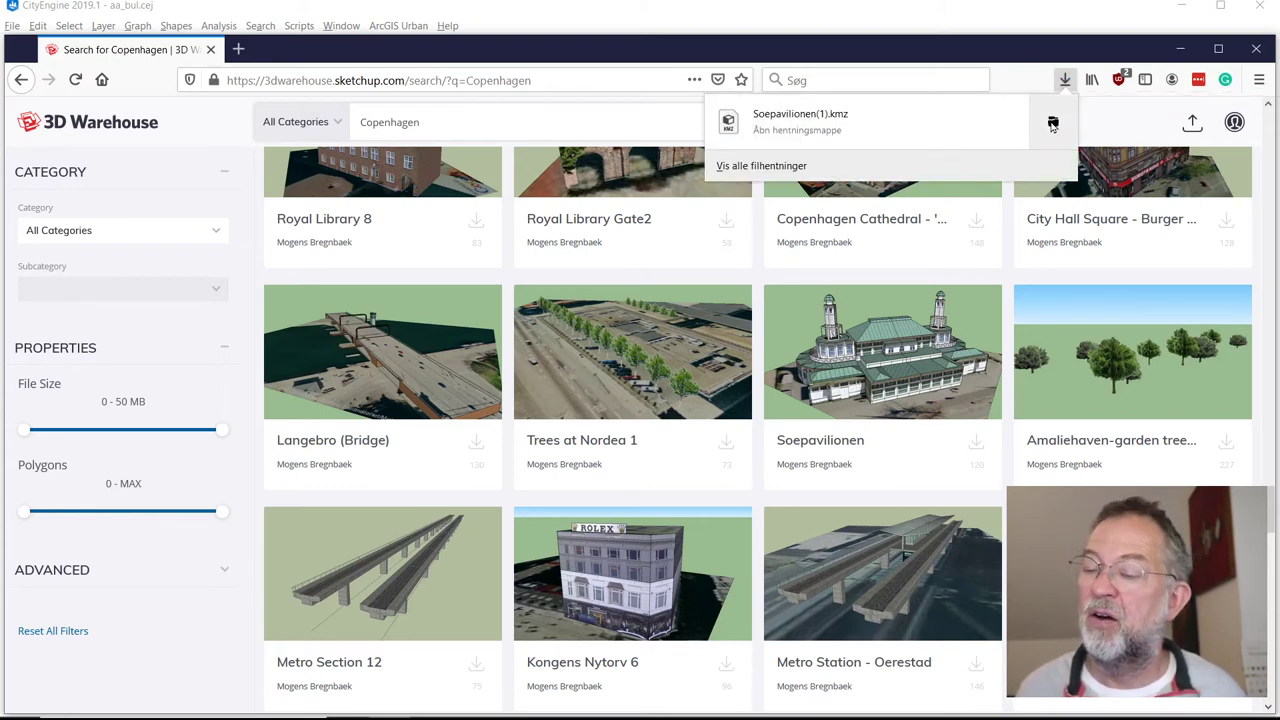
pyautogui.click(1052, 123)
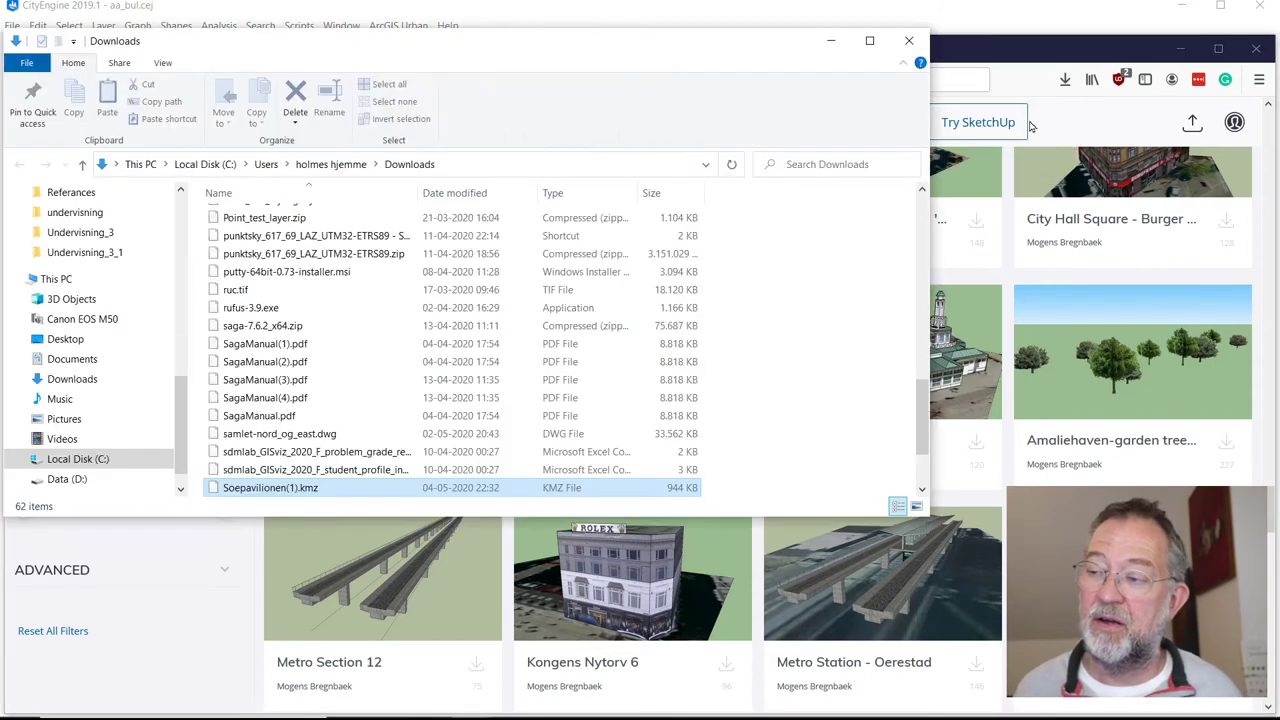
pyautogui.moveTo(407, 57); pyautogui.dragTo(883, 8)
pyautogui.hotkey('alt', 'Tab')
pyautogui.hotkey('alt', 'Tab')
pyautogui.hotkey('alt', 'Tab')
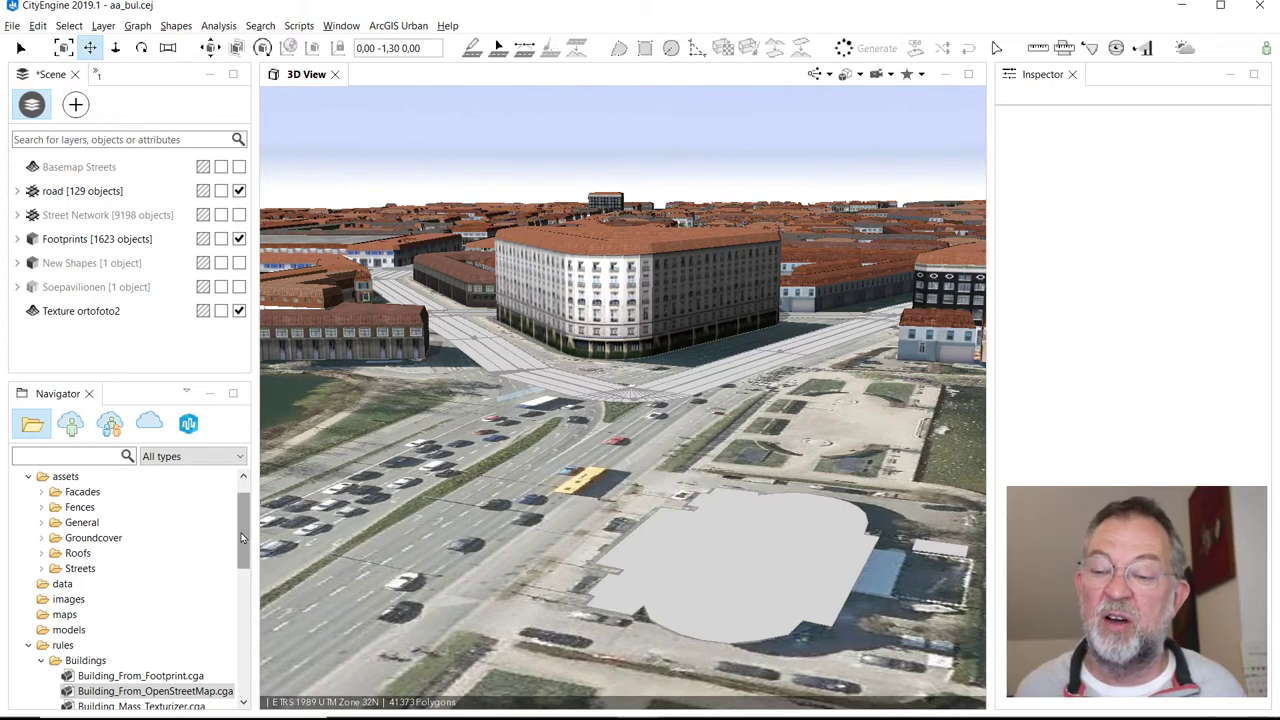
# Step: Collapse the ESRI.lib folder to show test_1's project folders, then return to the Downloads window
pyautogui.scroll(2, 247, 505)
pyautogui.click(16, 492)
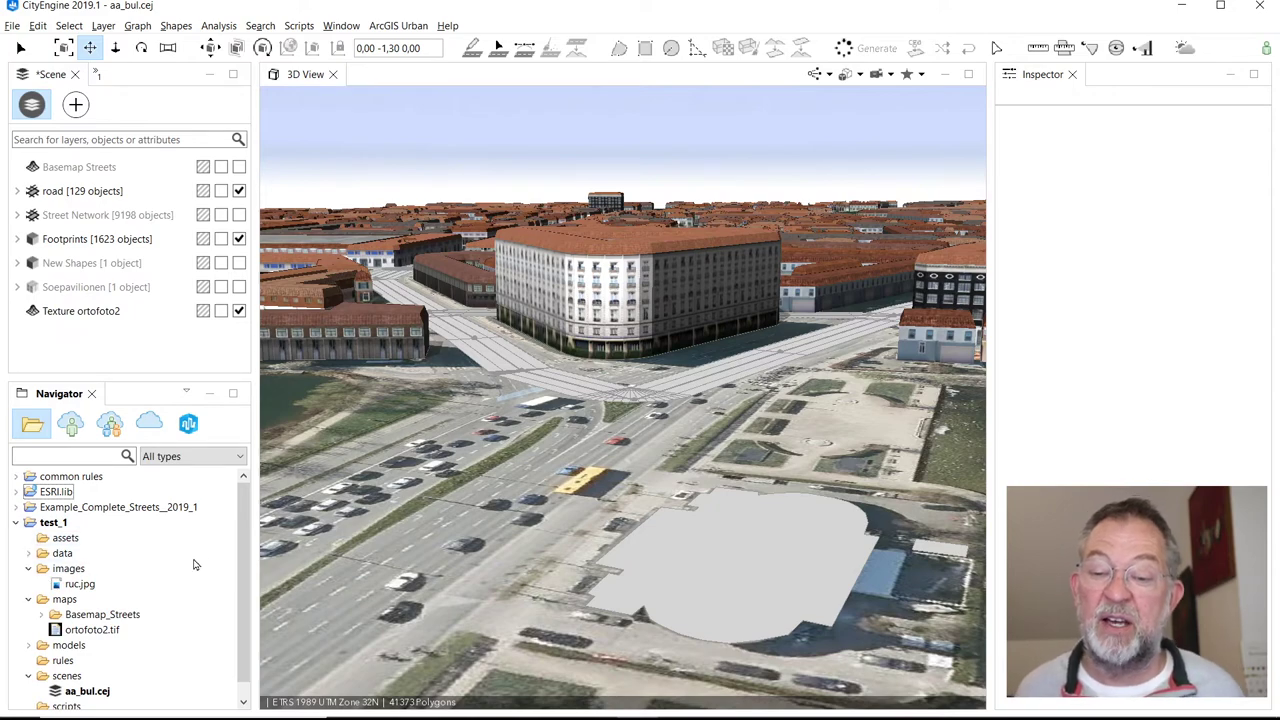
pyautogui.hotkey('alt', 'Tab')
pyautogui.hotkey('alt', 'Tab')
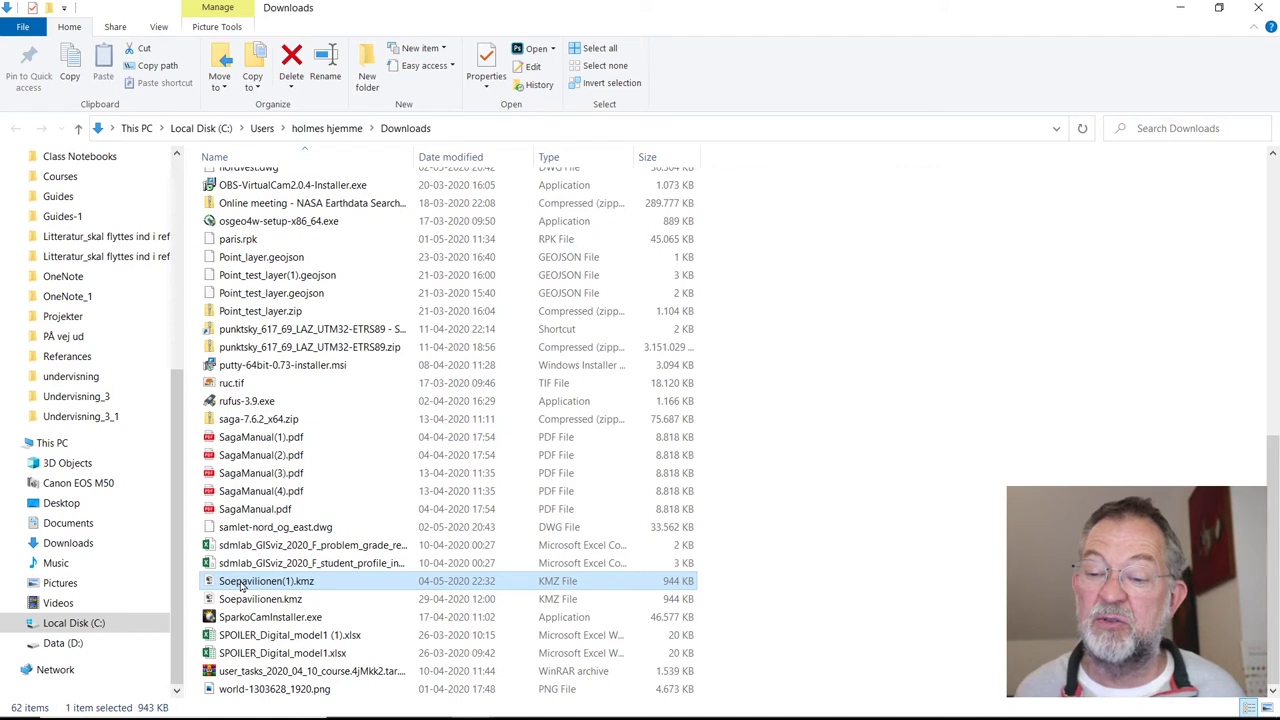
# Step: Shrink the Downloads window and drag Soepavilionen.kmz onto the test_1 assets folder
pyautogui.moveTo(240, 599)
pyautogui.mouseDown()
pyautogui.moveTo(106, 505)
pyautogui.moveTo(118, 580)
pyautogui.moveTo(270, 598)
pyautogui.moveTo(273, 378)
pyautogui.moveTo(240, 597)
pyautogui.mouseUp()
pyautogui.moveTo(352, 5); pyautogui.dragTo(785, 20)
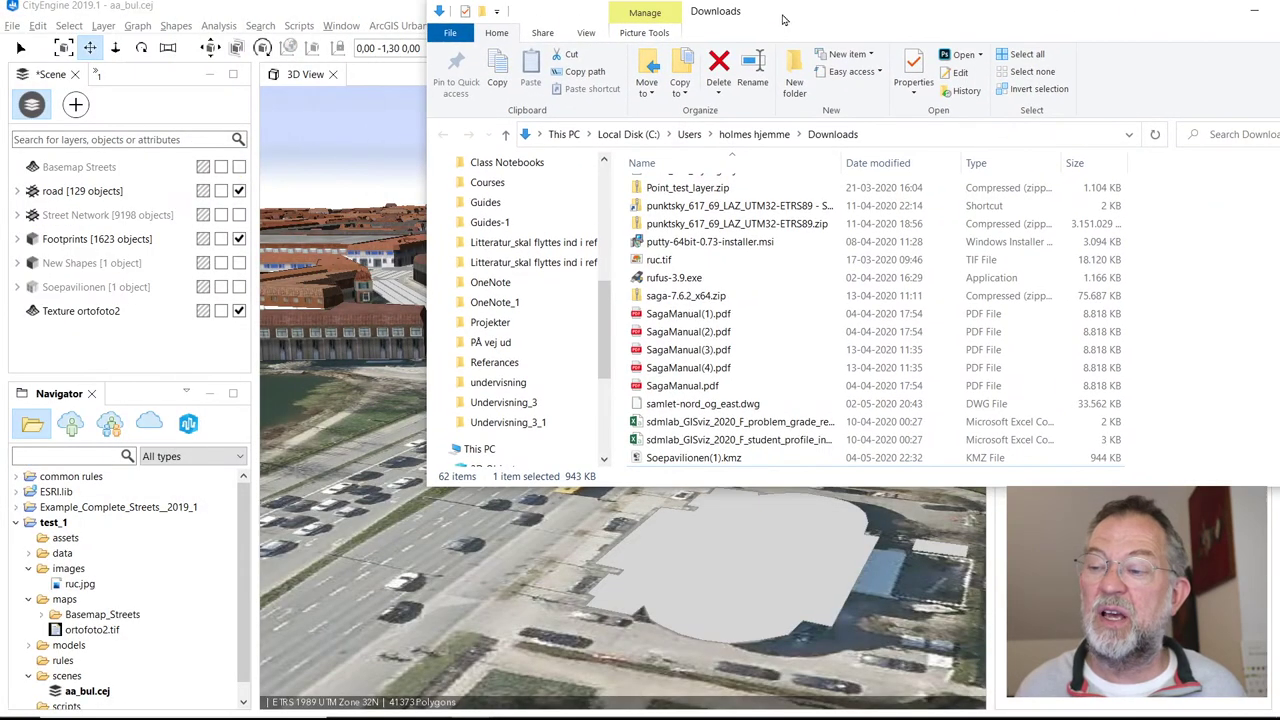
pyautogui.scroll(-2, 686, 404)
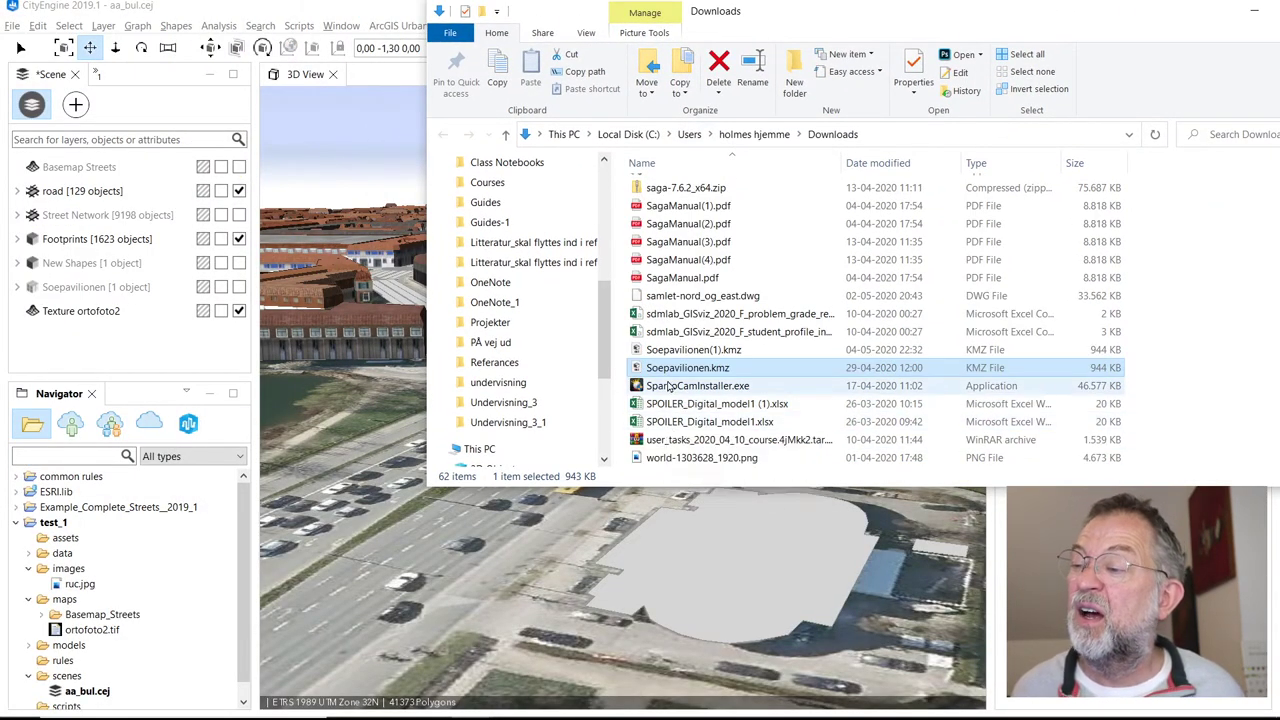
pyautogui.moveTo(670, 368); pyautogui.dragTo(66, 543)
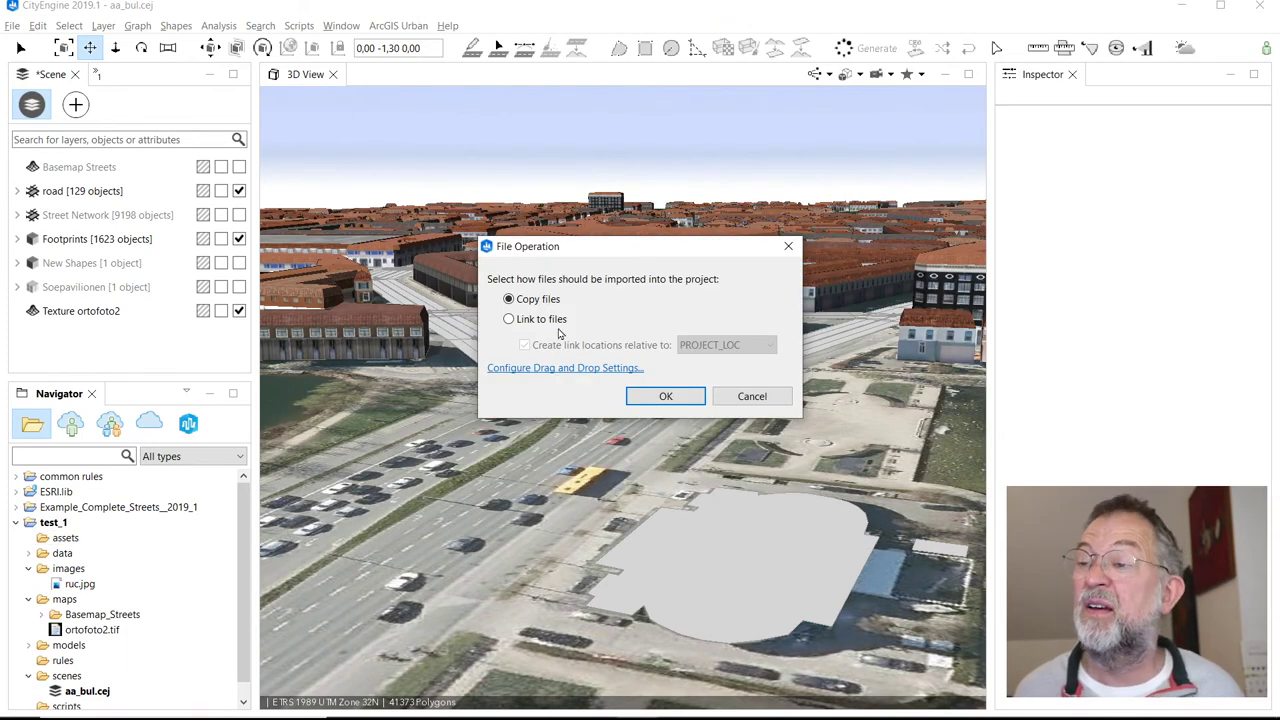
# Step: Copy Soepavilionen.kmz into assets and drag the pavilion model onto the cleared waterfront footprint
pyautogui.click(665, 396)
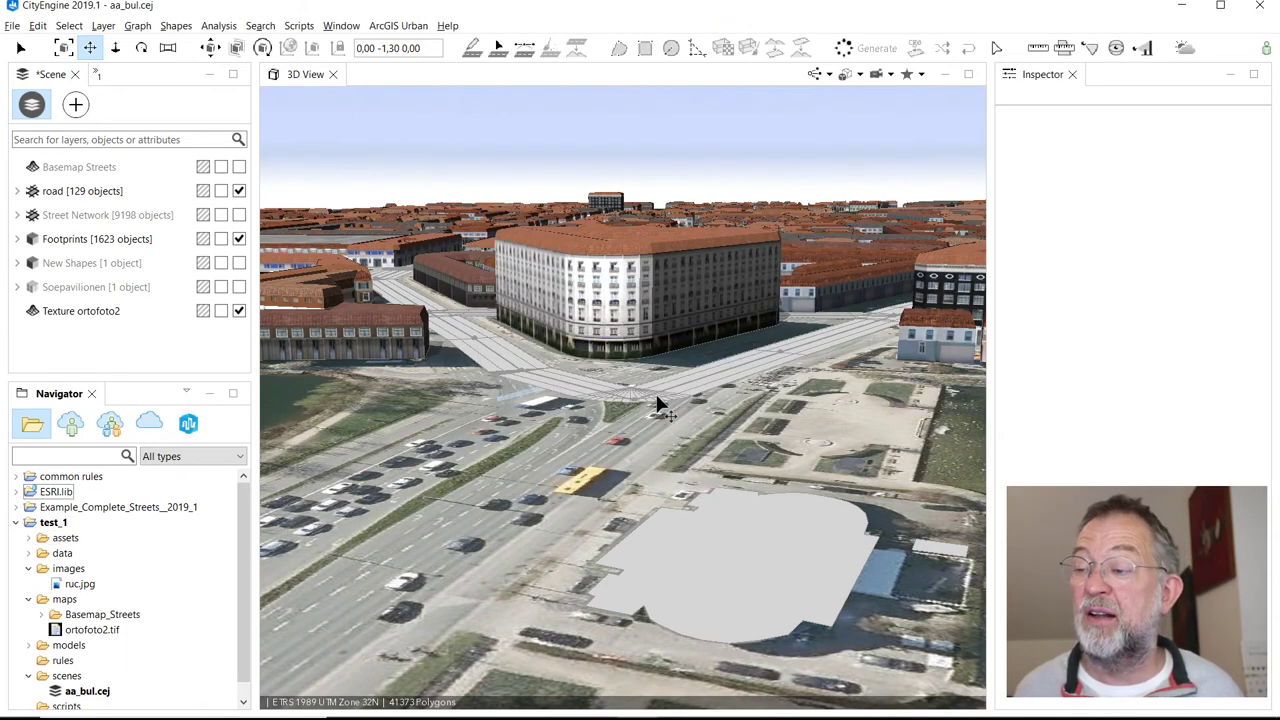
pyautogui.click(29, 538)
pyautogui.click(70, 569)
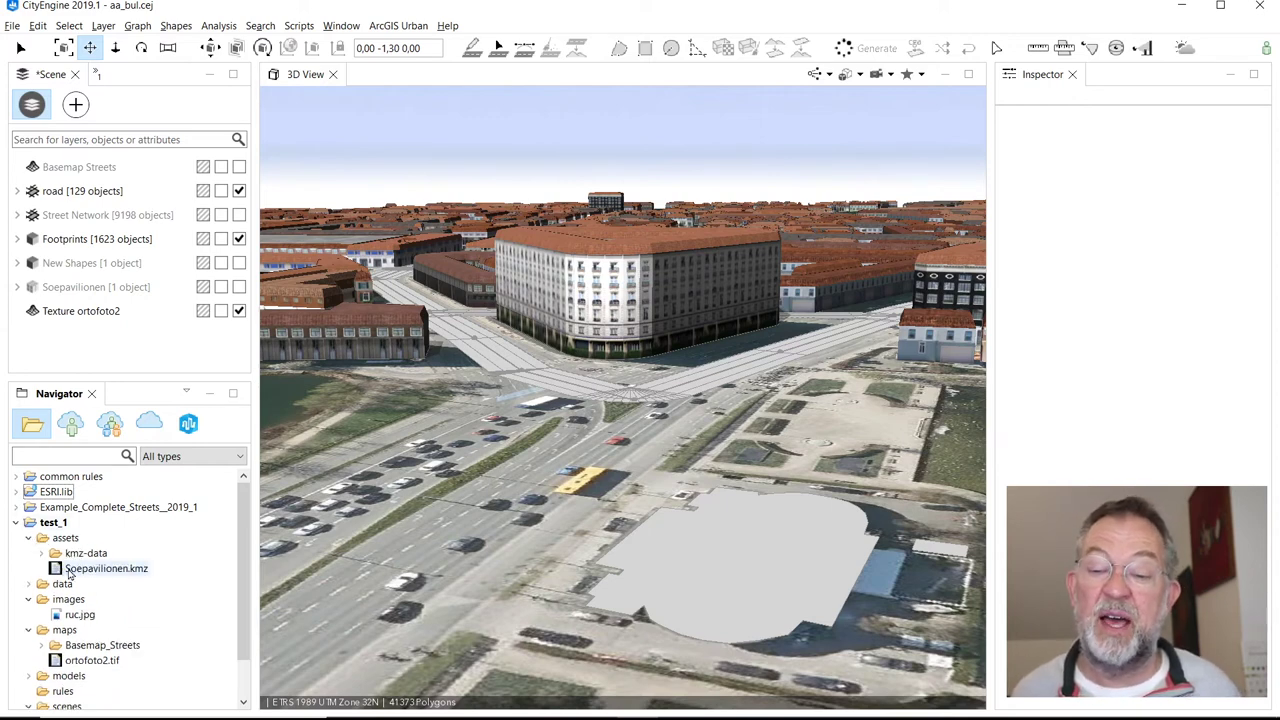
pyautogui.moveTo(57, 568); pyautogui.dragTo(466, 525)
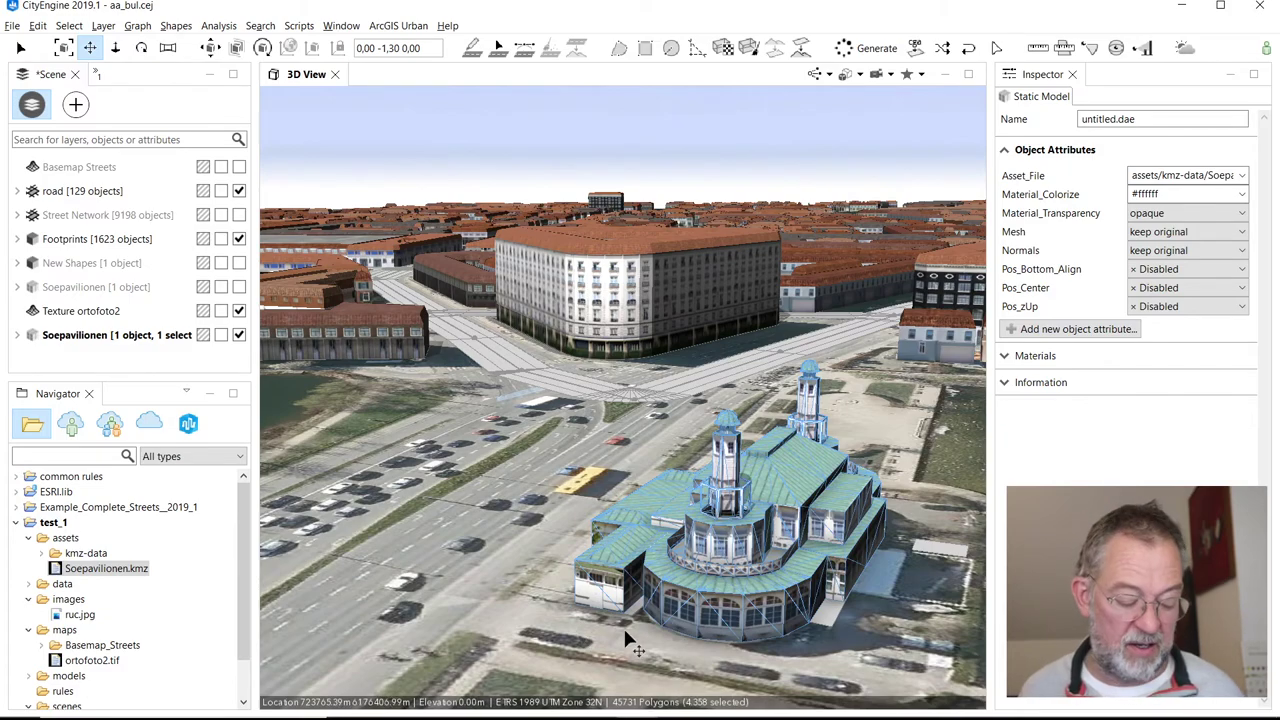
pyautogui.keyDown('alt'); pyautogui.moveTo(601, 640); pyautogui.dragTo(586, 576); pyautogui.keyUp('alt')
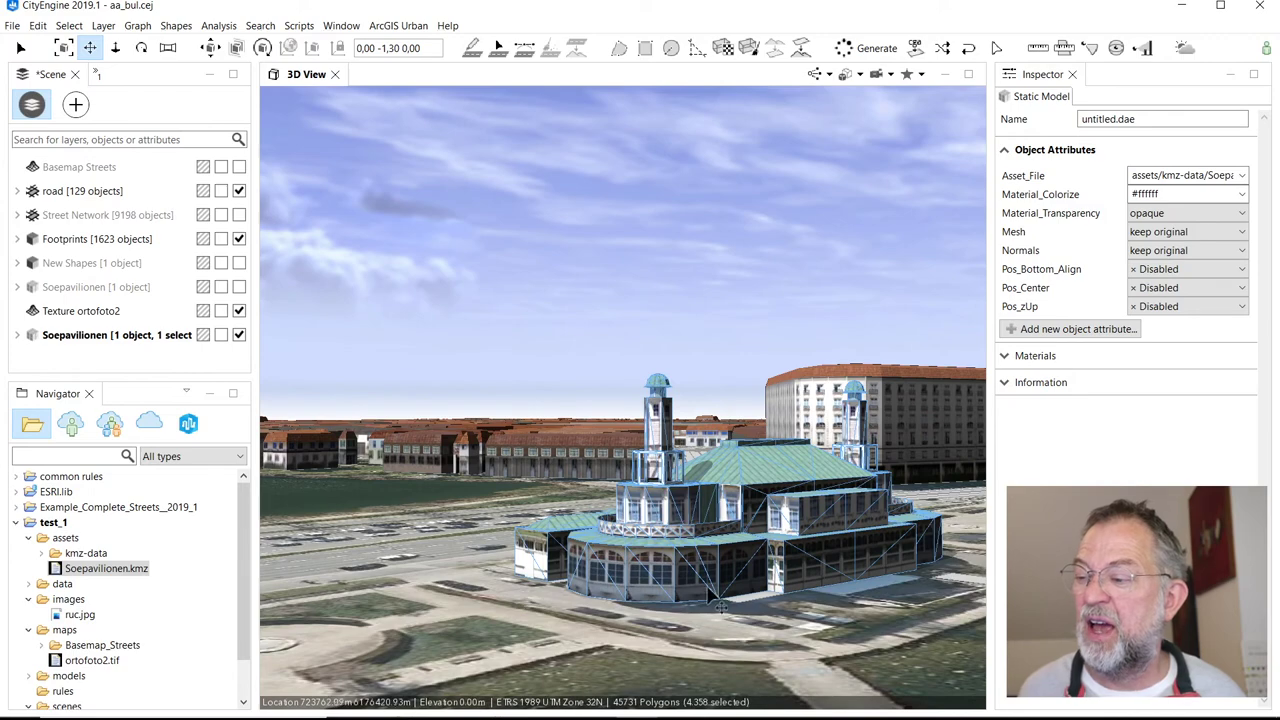
pyautogui.scroll(2, 712, 592)
pyautogui.scroll(-5, 712, 592)
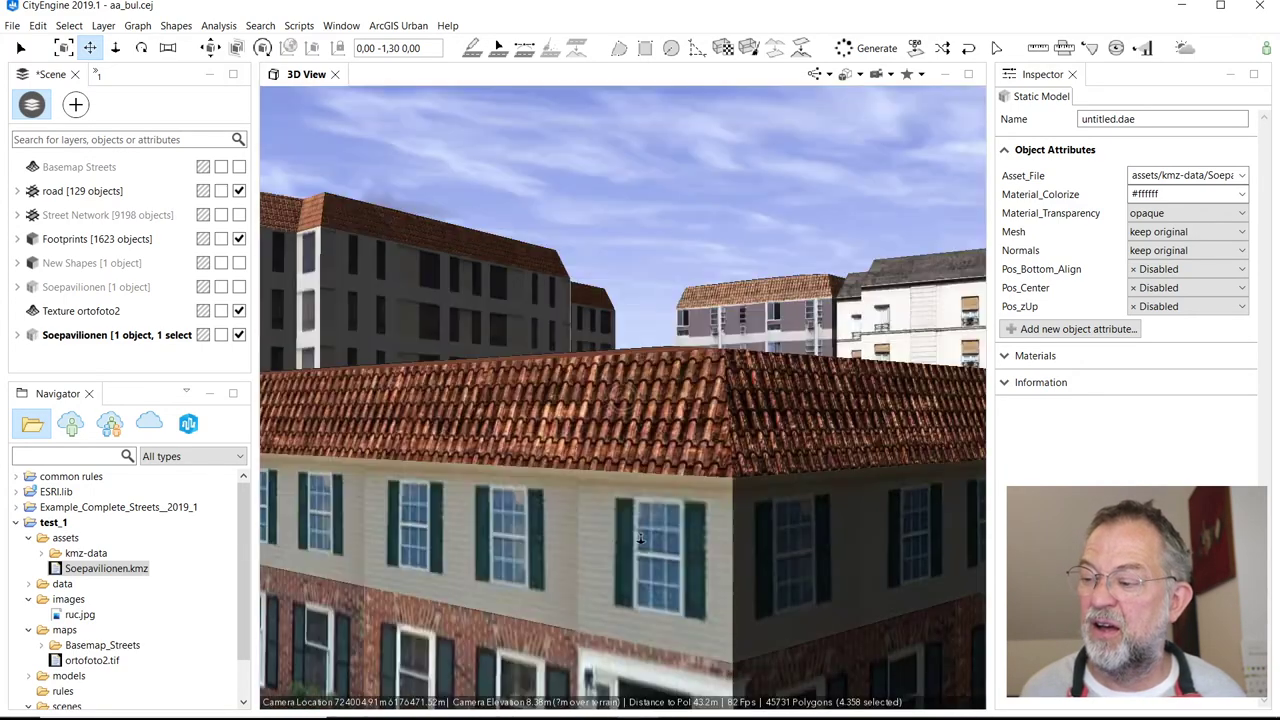
pyautogui.scroll(-3, 632, 552)
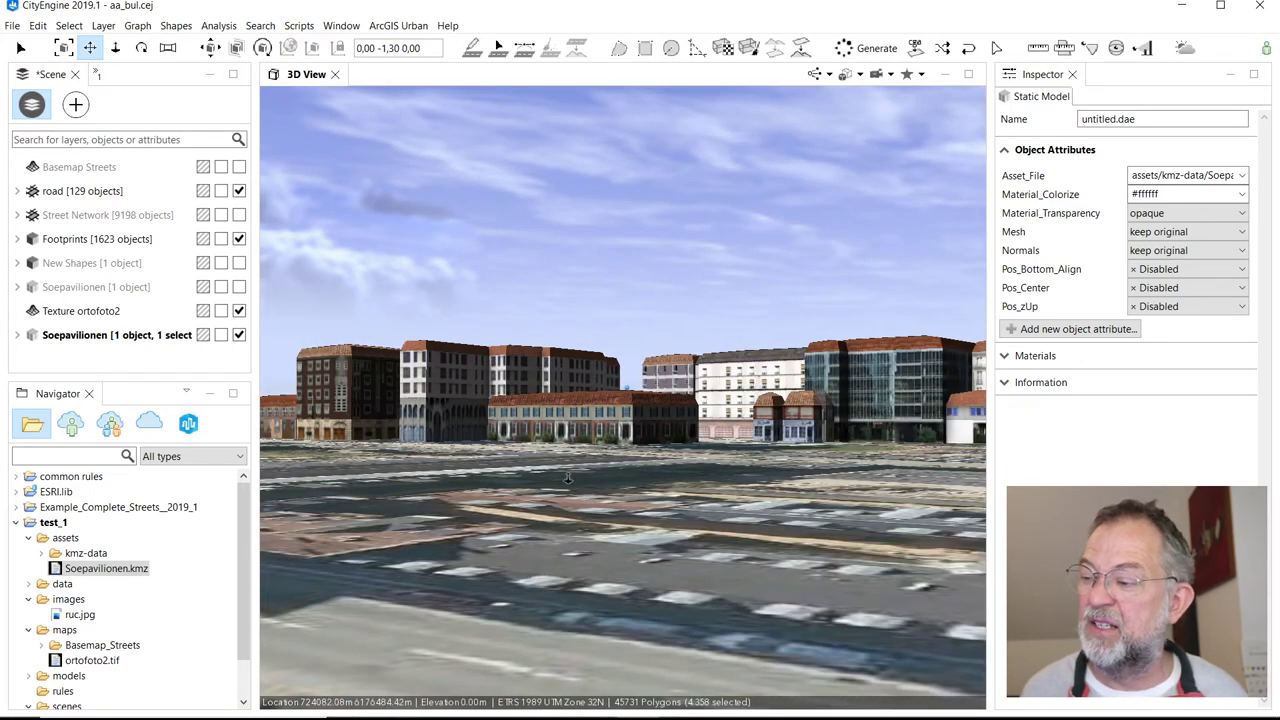
pyautogui.scroll(-3, 643, 483)
pyautogui.keyDown('alt'); pyautogui.moveTo(643, 483); pyautogui.dragTo(571, 674); pyautogui.keyUp('alt')
pyautogui.scroll(-3, 565, 665)
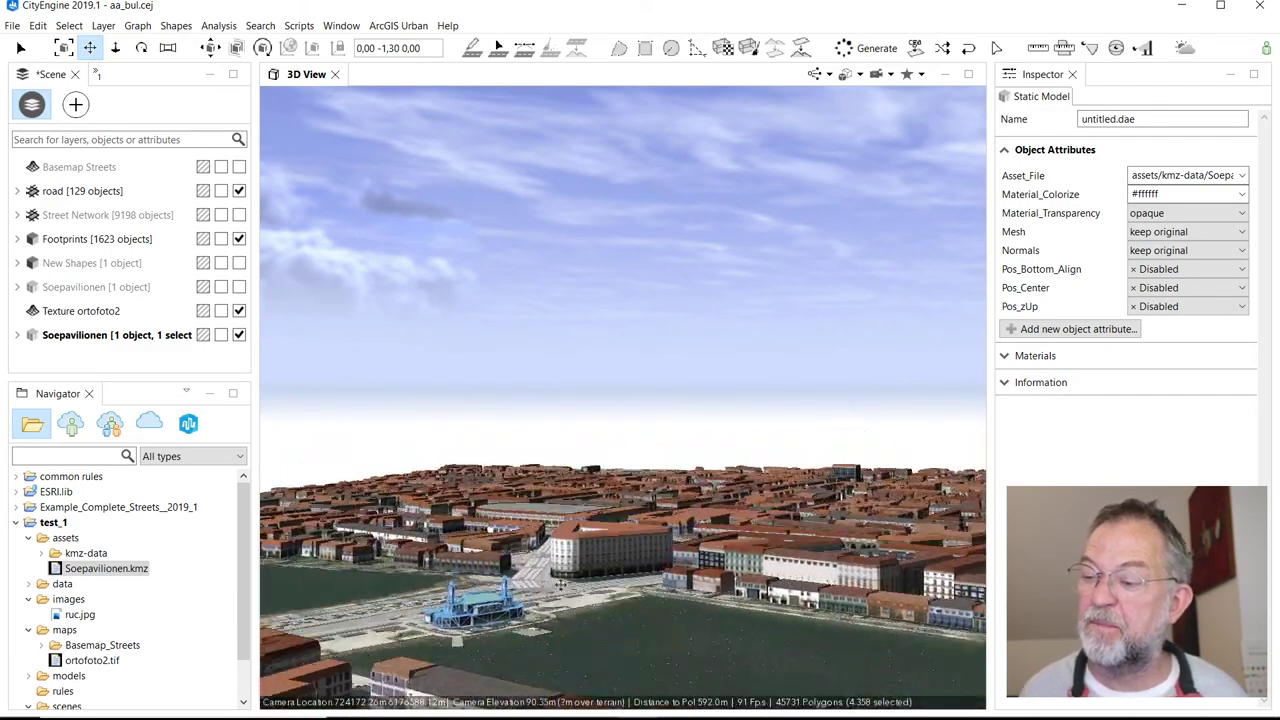
pyautogui.keyDown('alt'); pyautogui.moveTo(565, 665); pyautogui.dragTo(508, 602, button='middle'); pyautogui.keyUp('alt')
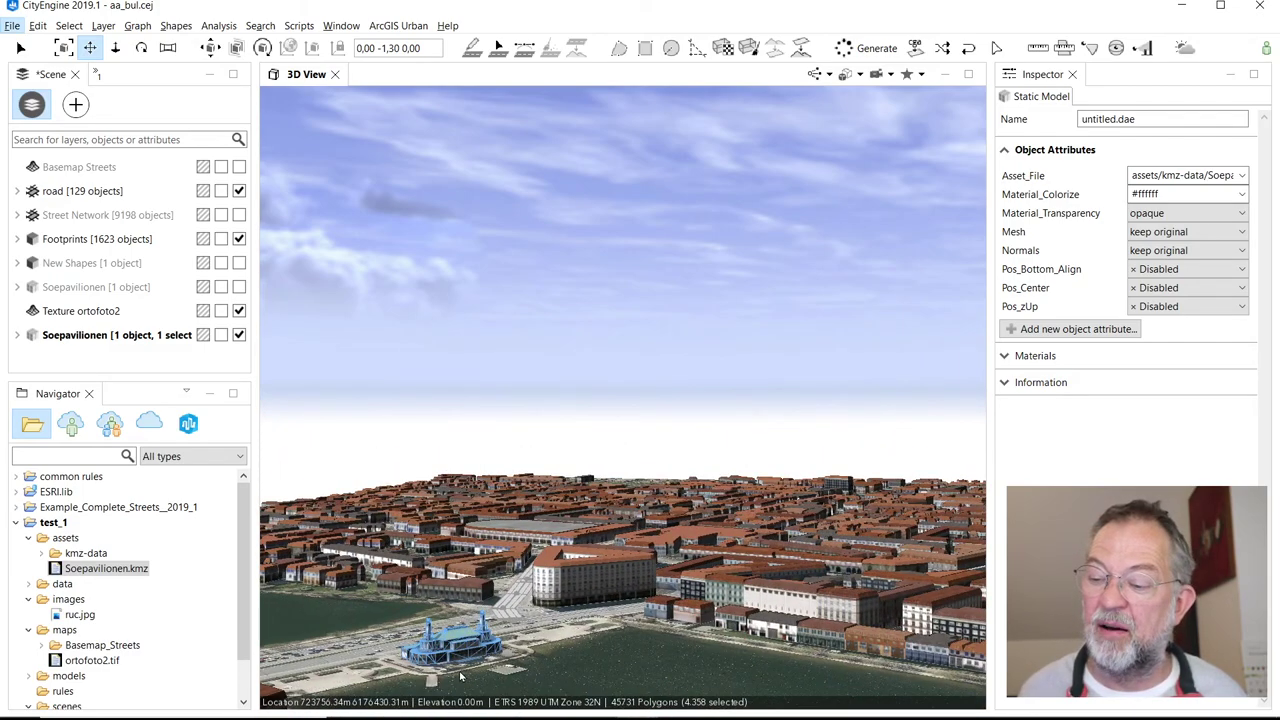
pyautogui.scroll(3, 466, 660)
pyautogui.scroll(5, 479, 700)
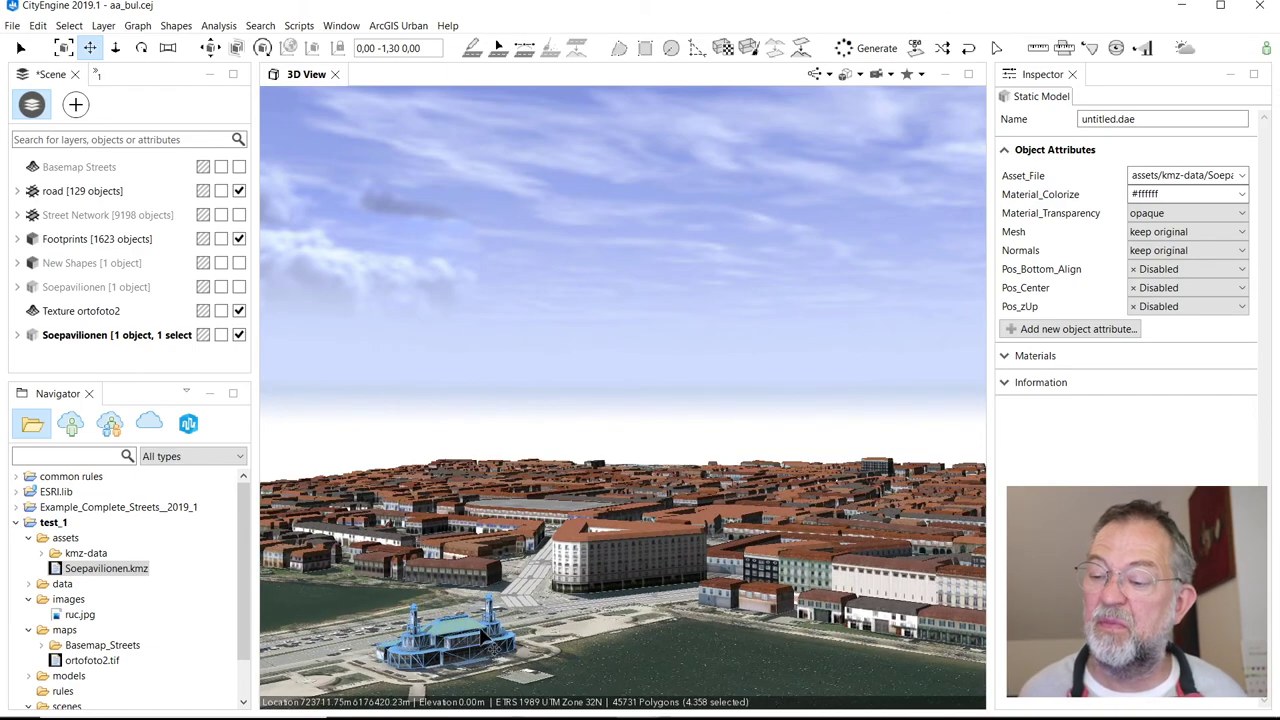
pyautogui.scroll(-5, 497, 550)
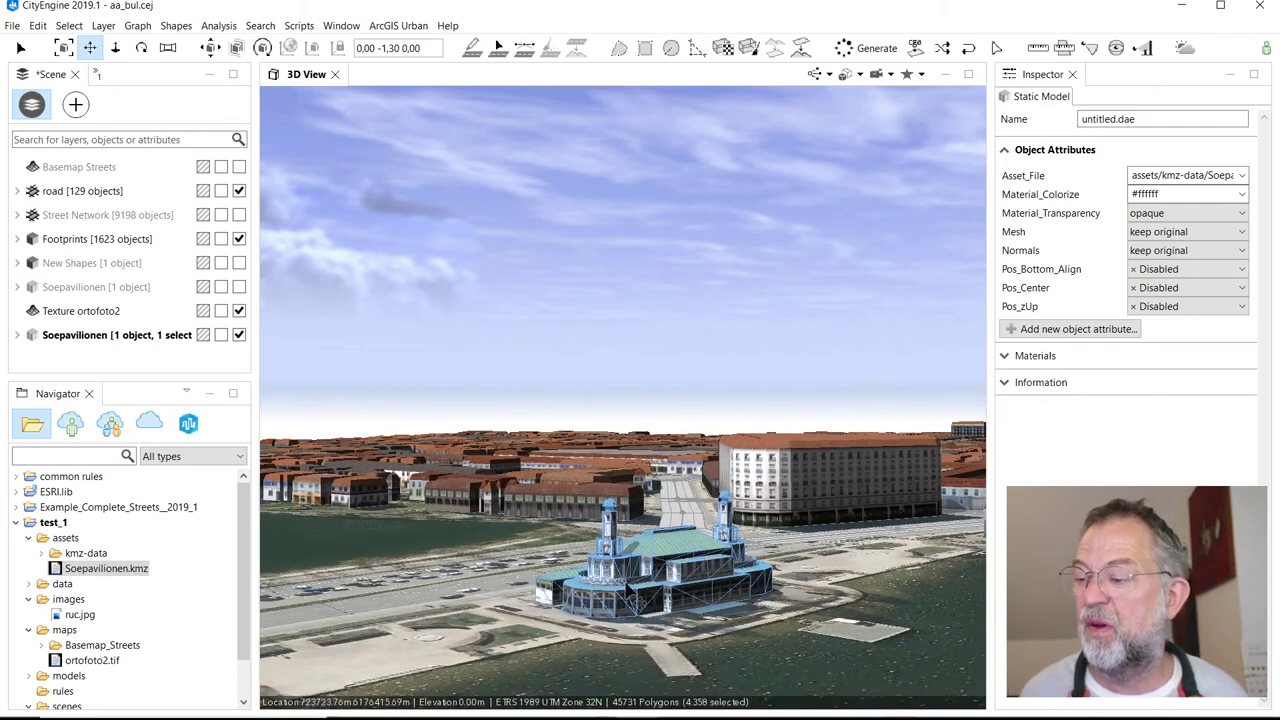
pyautogui.click(530, 620)
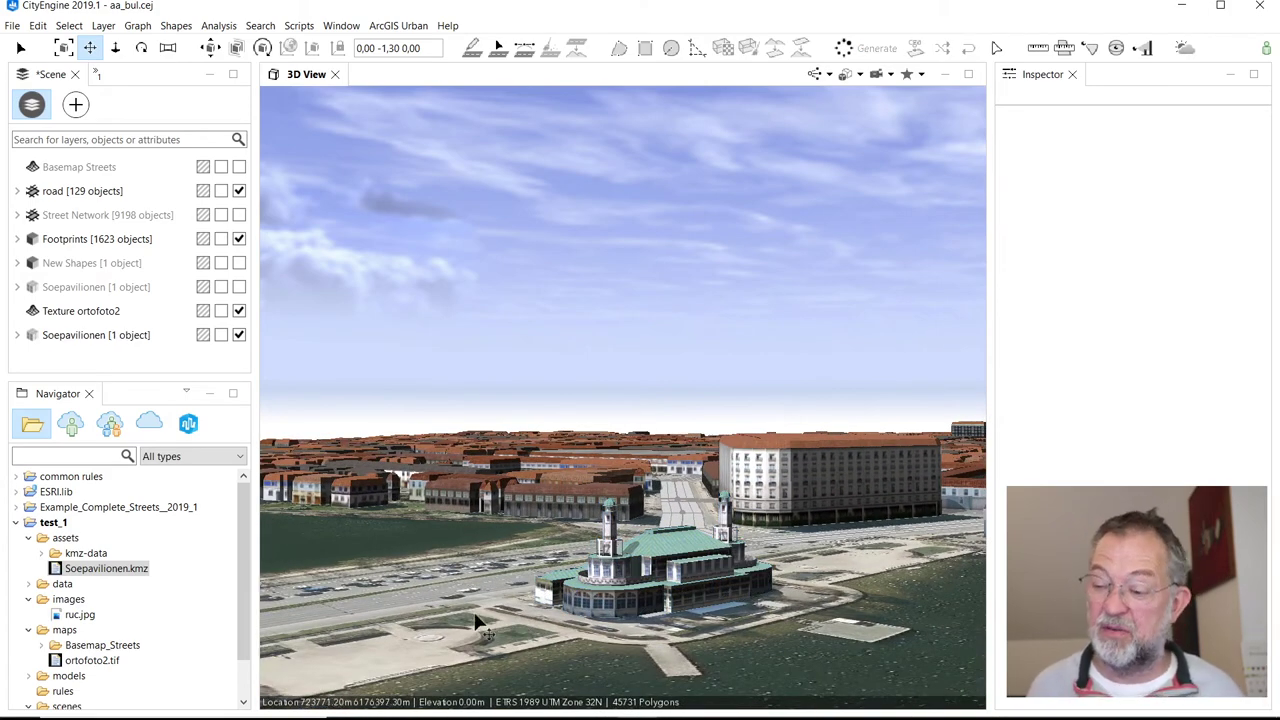
pyautogui.scroll(5, 477, 622)
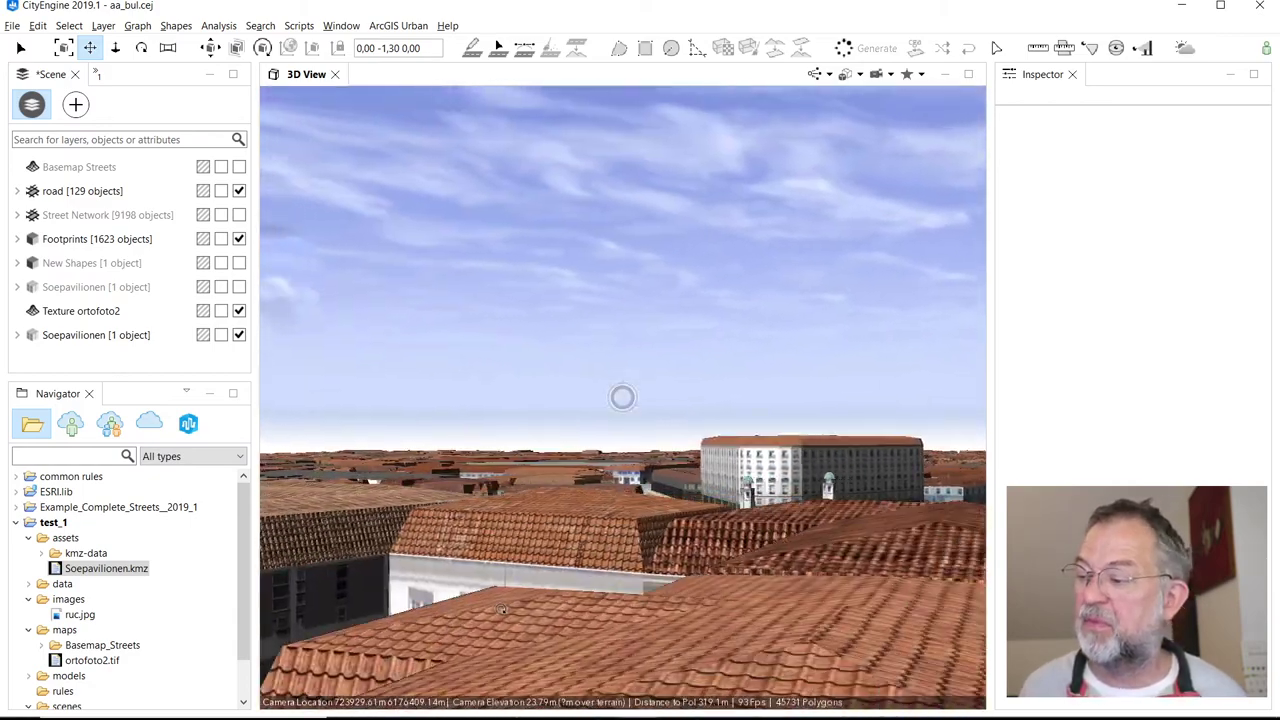
pyautogui.scroll(-2, 479, 628)
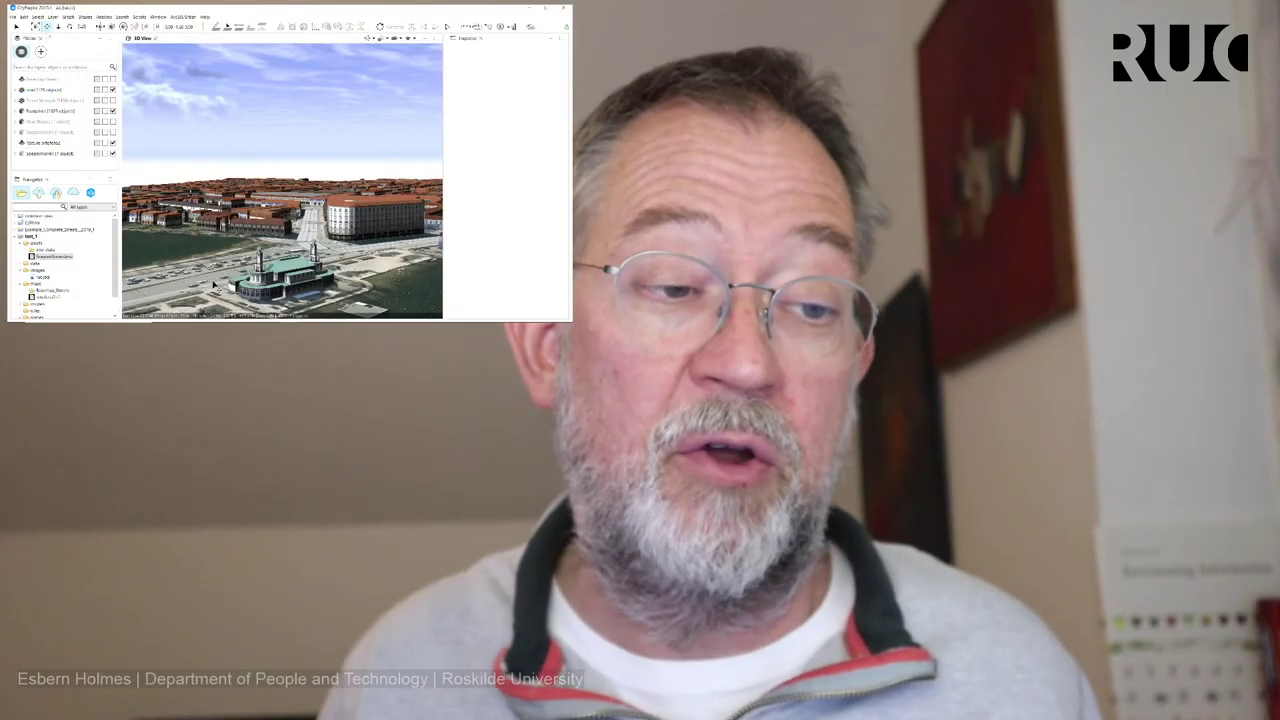
# Step: Switch back to the Firefox window with the 3D Warehouse Copenhagen results
pyautogui.hotkey('alt', 'Tab')
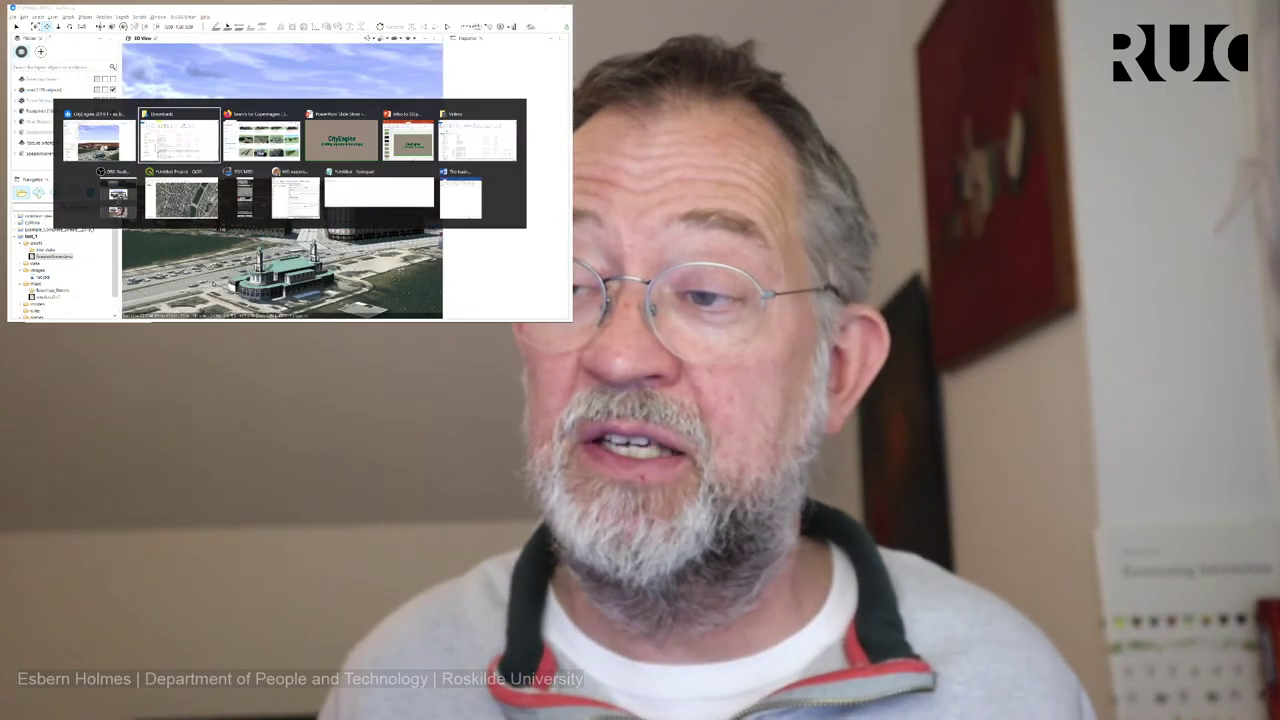
pyautogui.press('Tab')
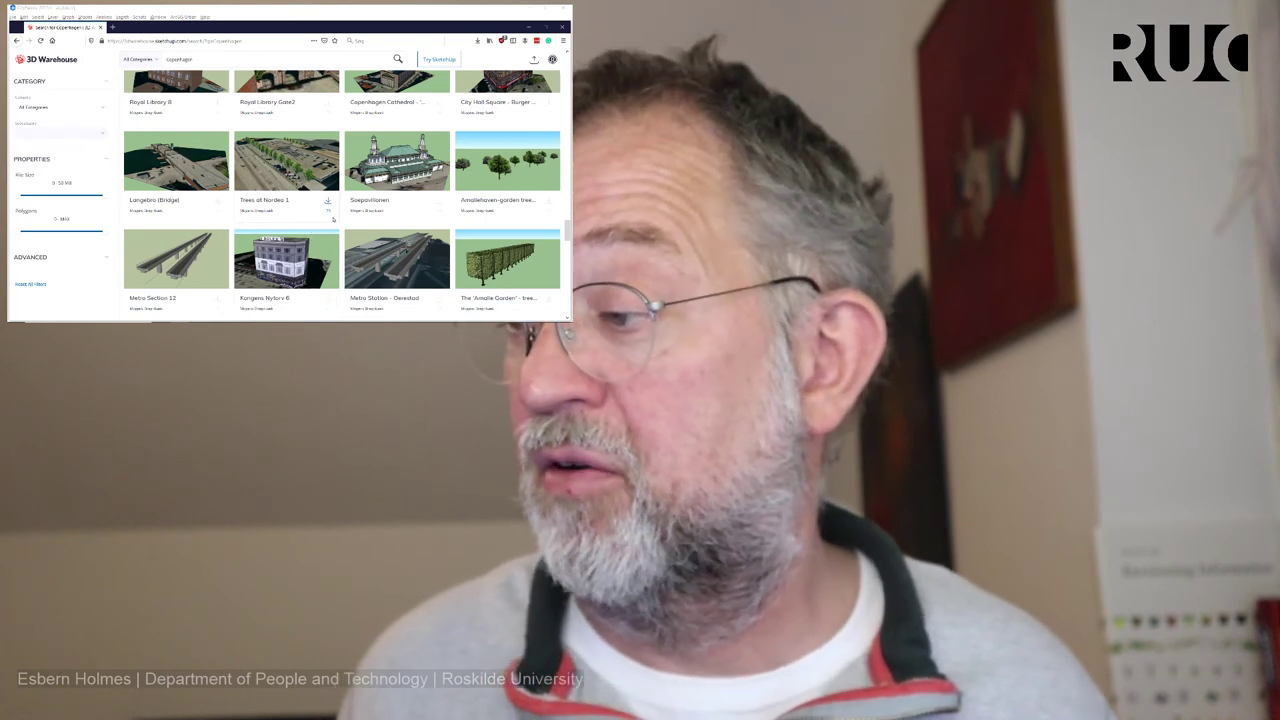
pyautogui.scroll(-6, 306, 230)
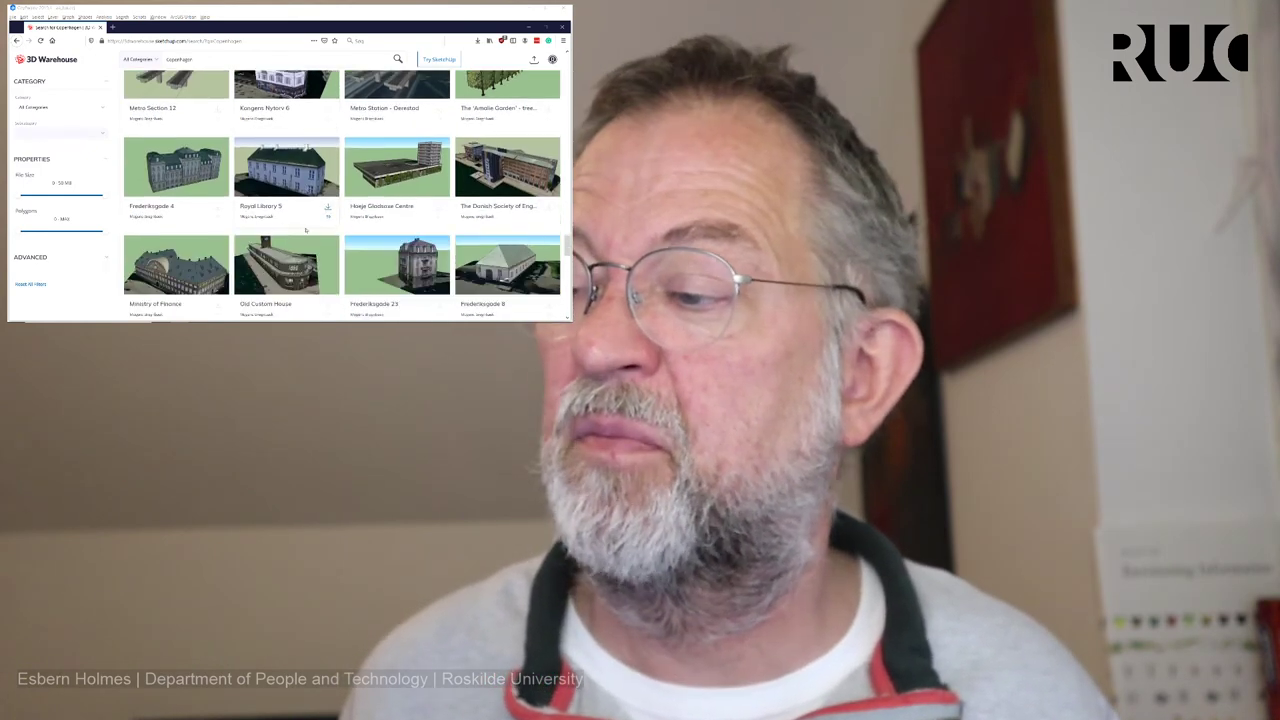
pyautogui.scroll(-5, 306, 230)
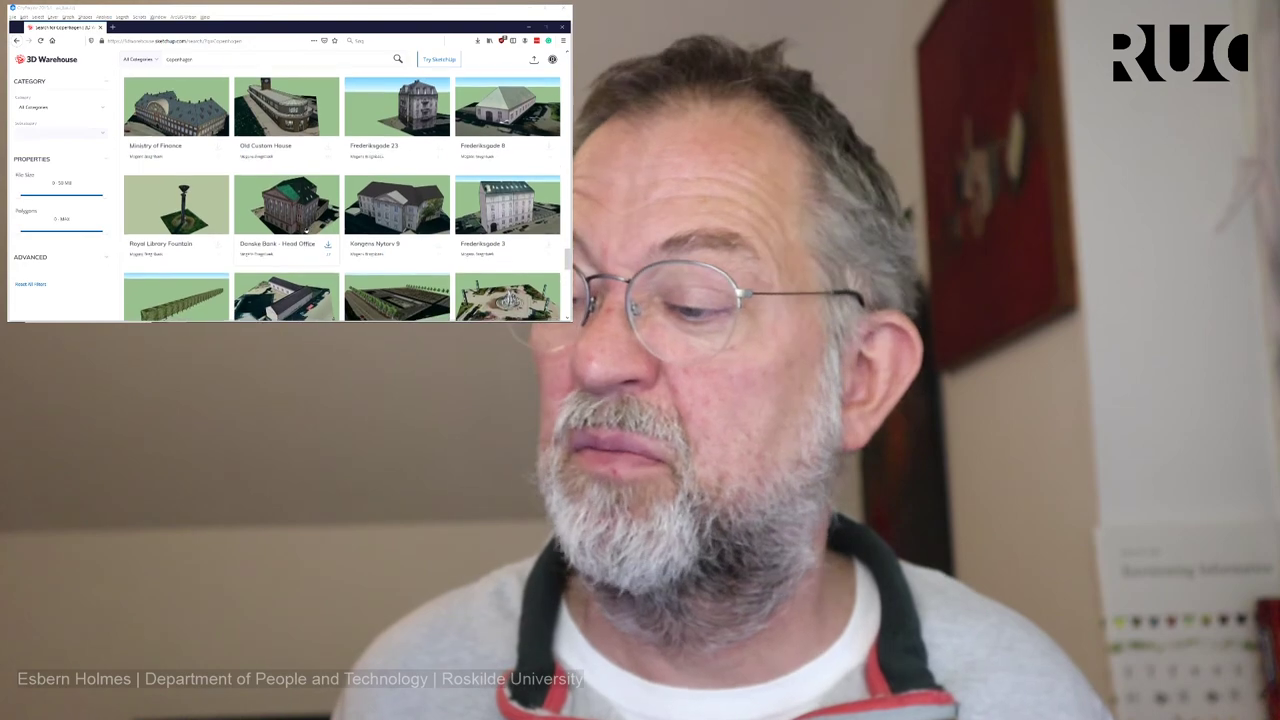
pyautogui.scroll(-3, 306, 230)
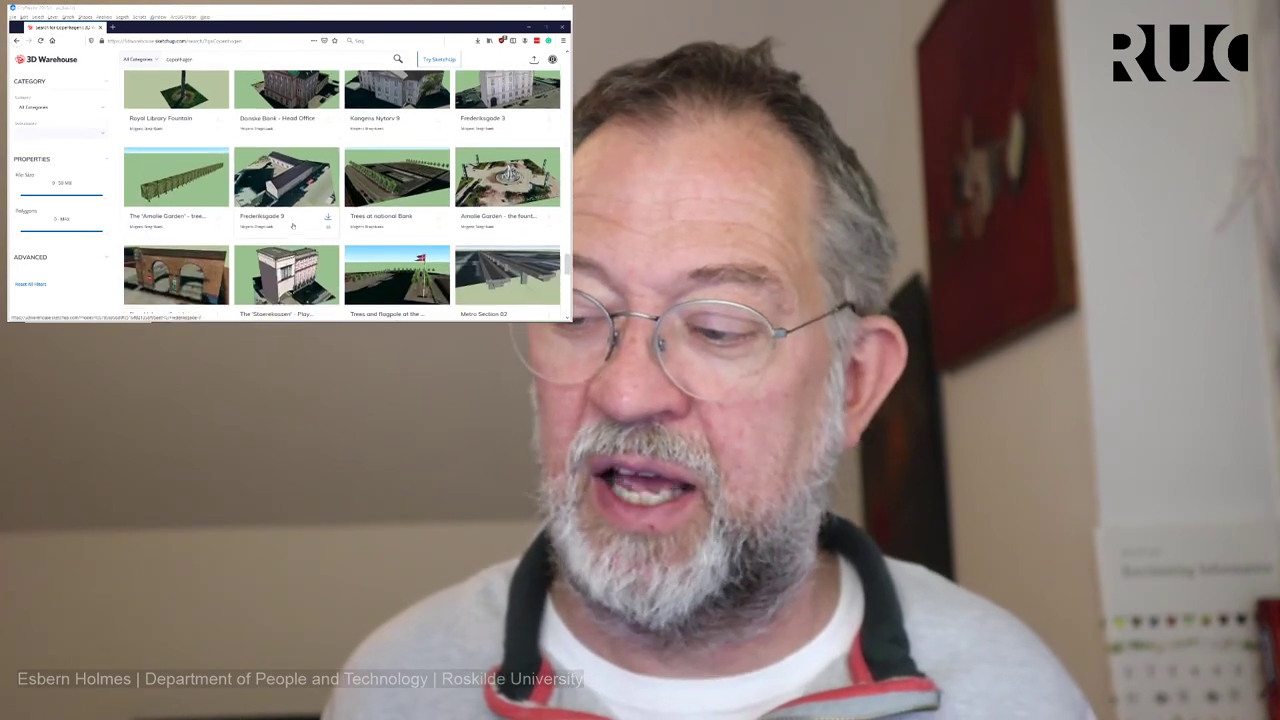
pyautogui.scroll(-6, 292, 228)
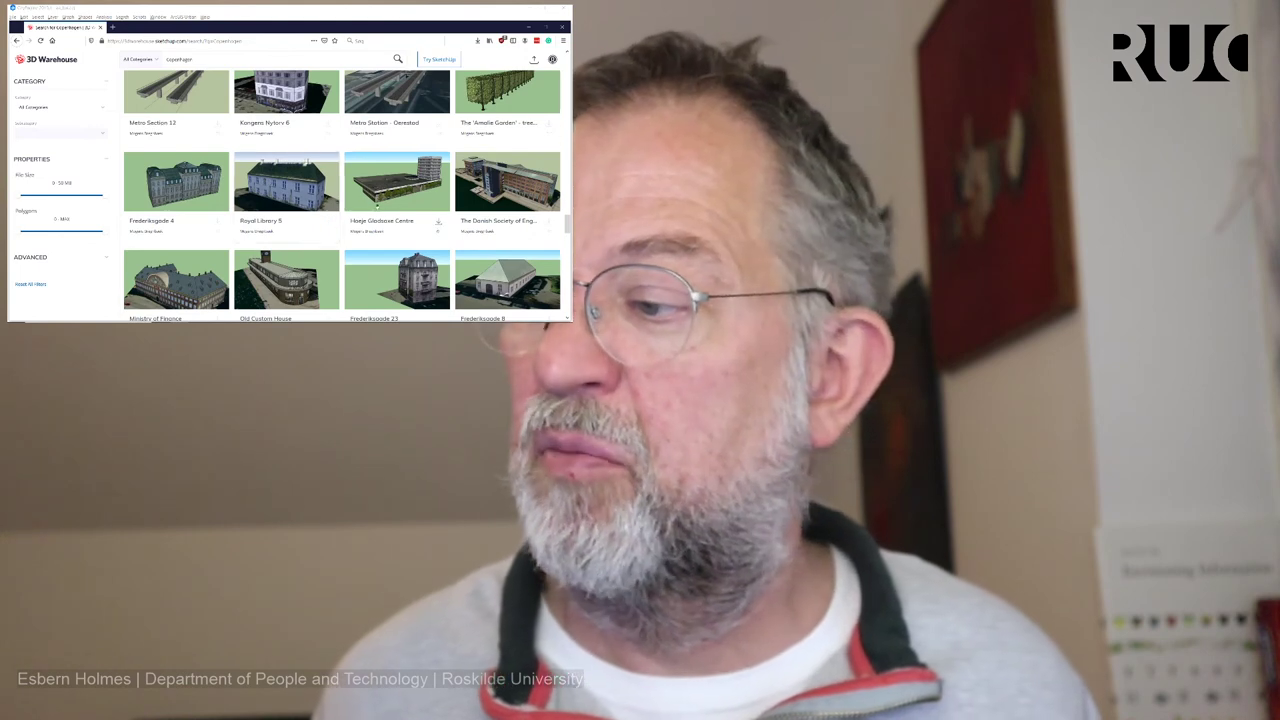
pyautogui.scroll(-2, 278, 232)
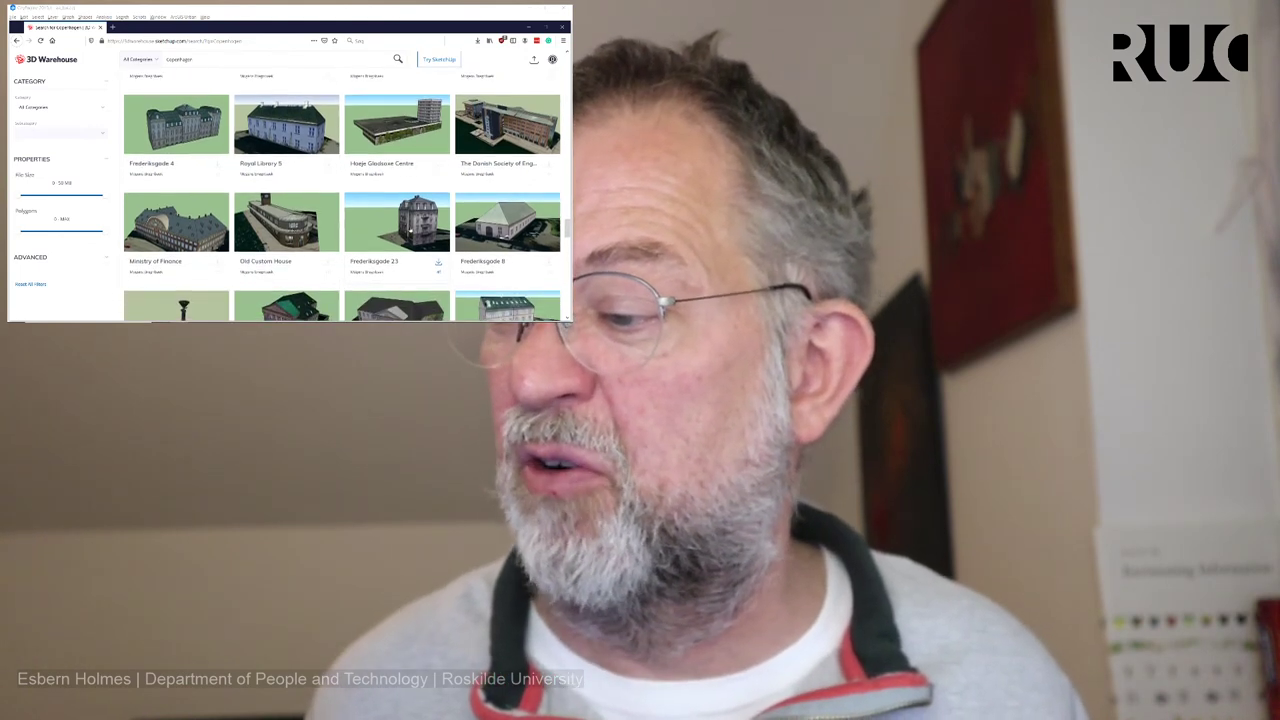
pyautogui.click(408, 228)
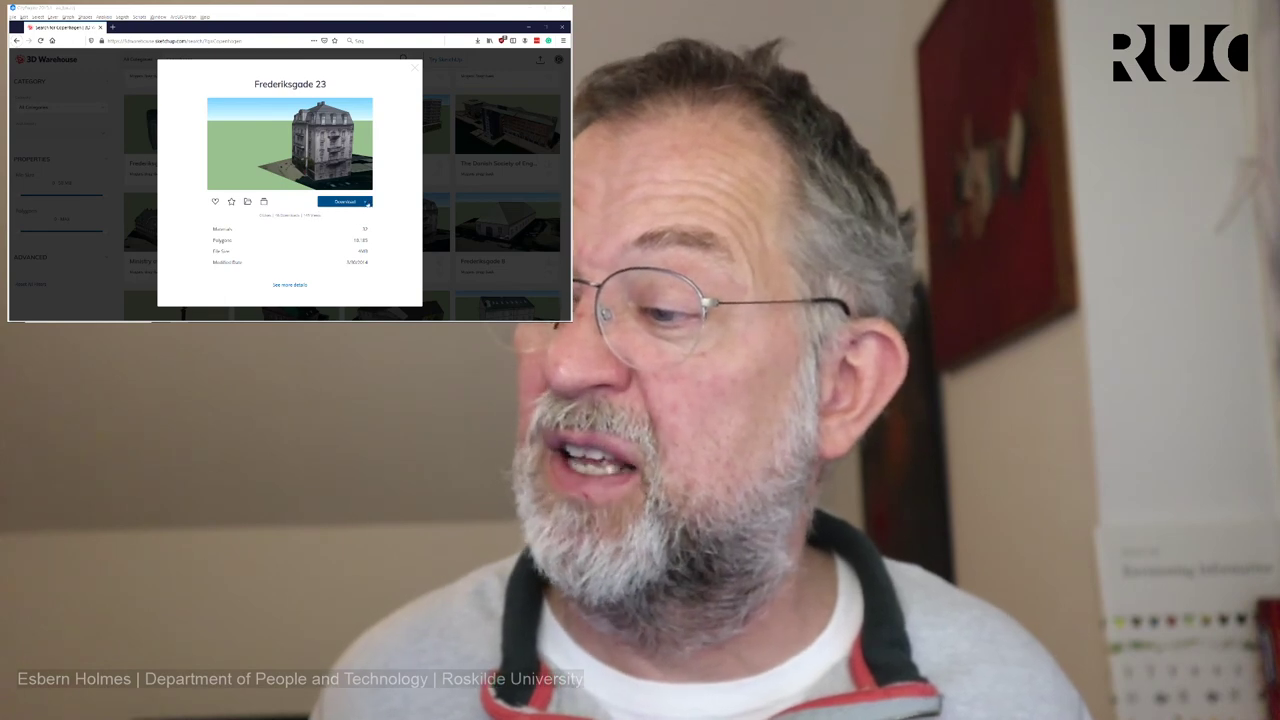
pyautogui.click(366, 202)
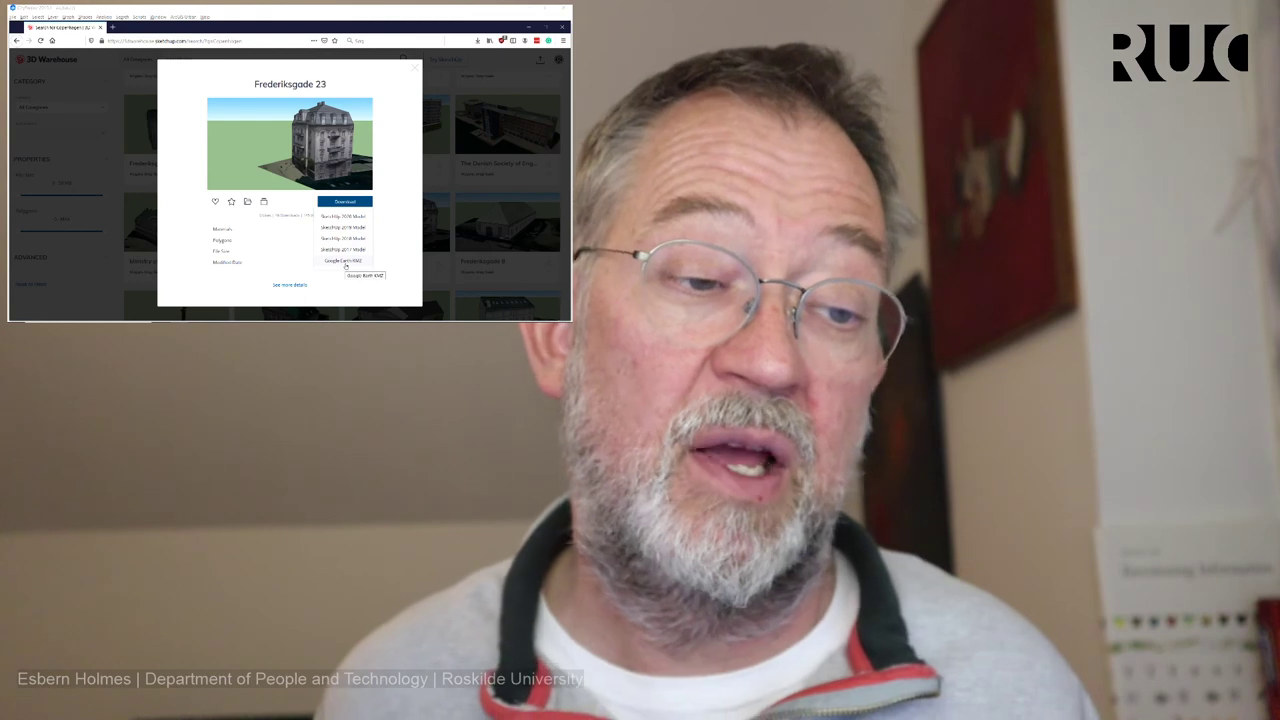
pyautogui.click(416, 69)
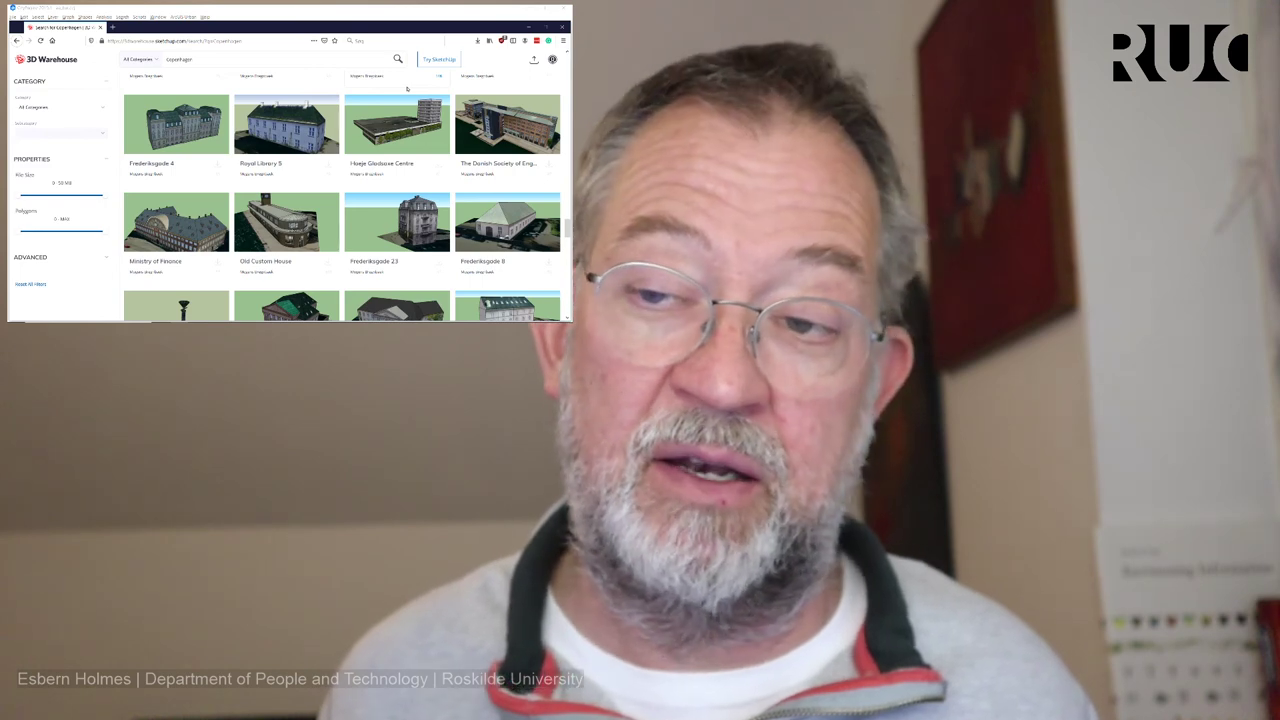
pyautogui.hotkey('alt', 'Tab')
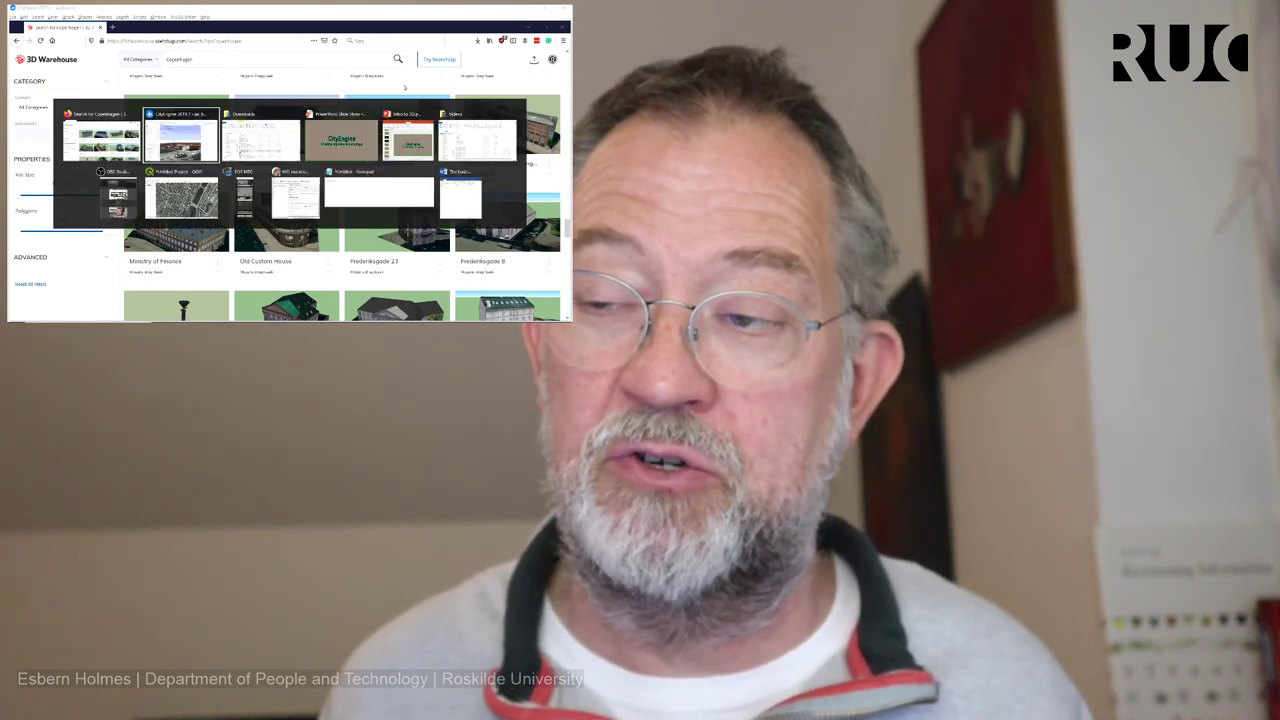